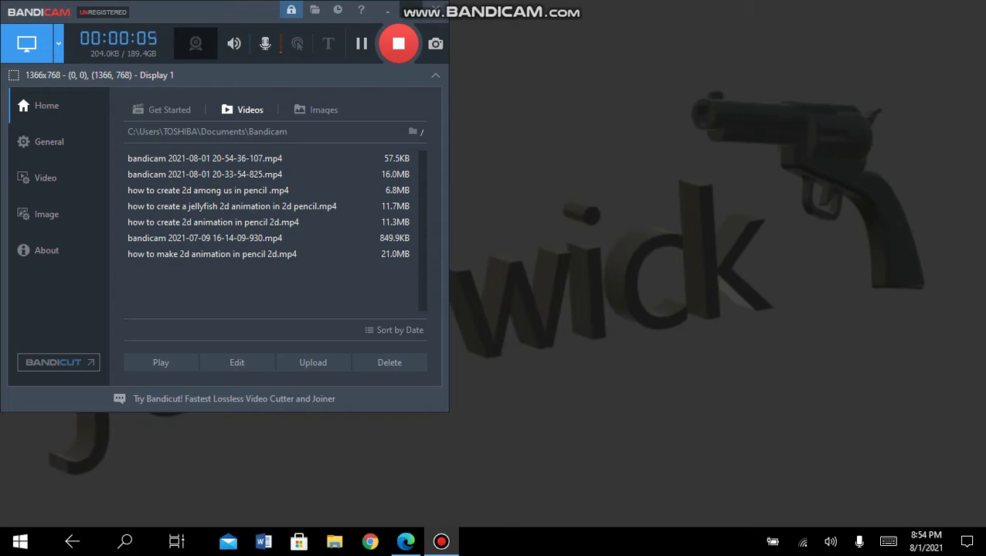
Close Bandicam and launch Blender from the blender folder in the Start menu's app list
{"action": "left_click", "coordinate": [436, 10]}
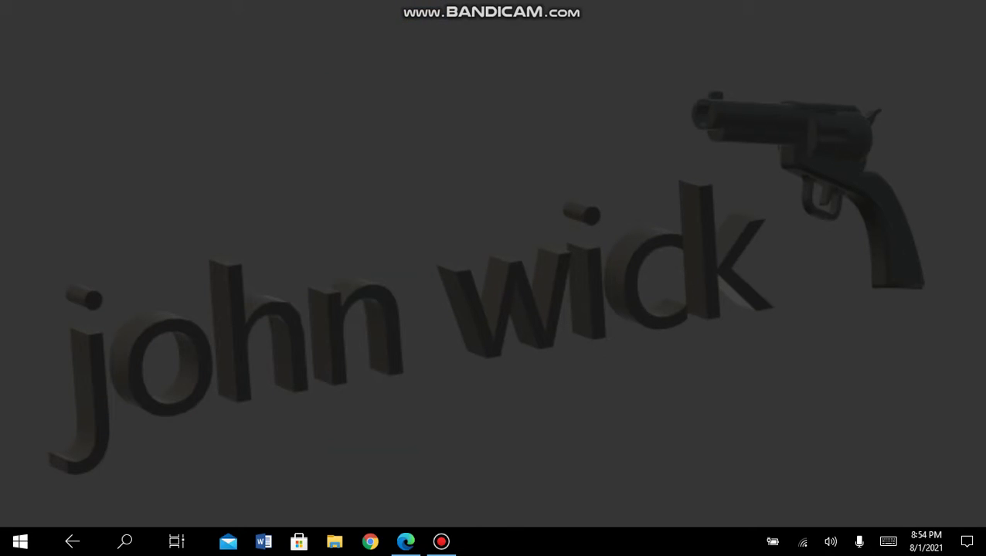
{"action": "left_click", "coordinate": [20, 541]}
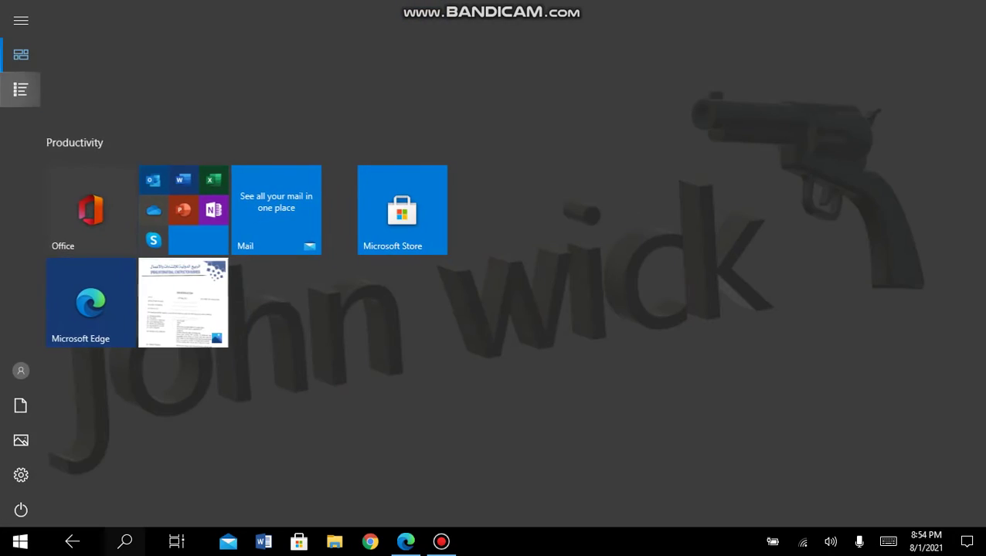
{"action": "left_click", "coordinate": [21, 89]}
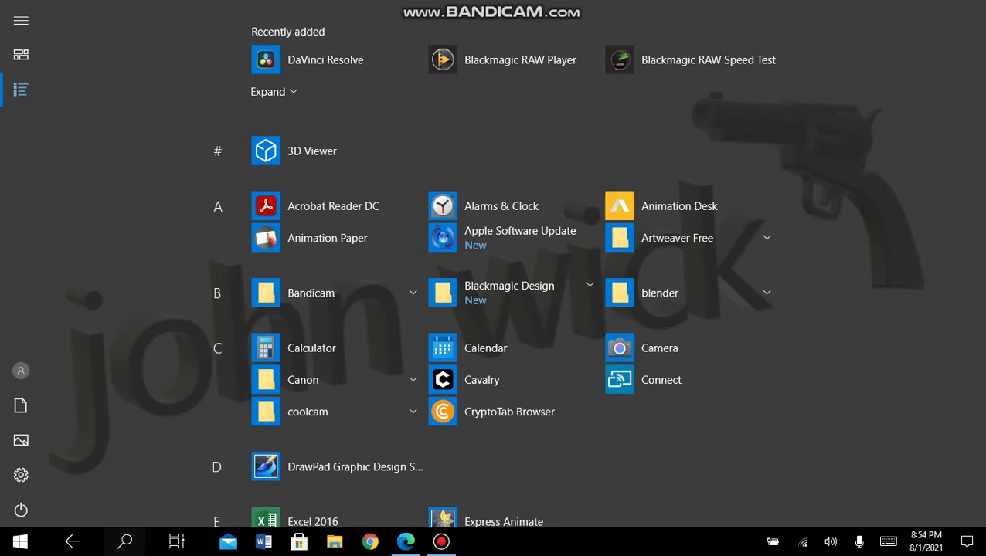
{"action": "left_click", "coordinate": [672, 293]}
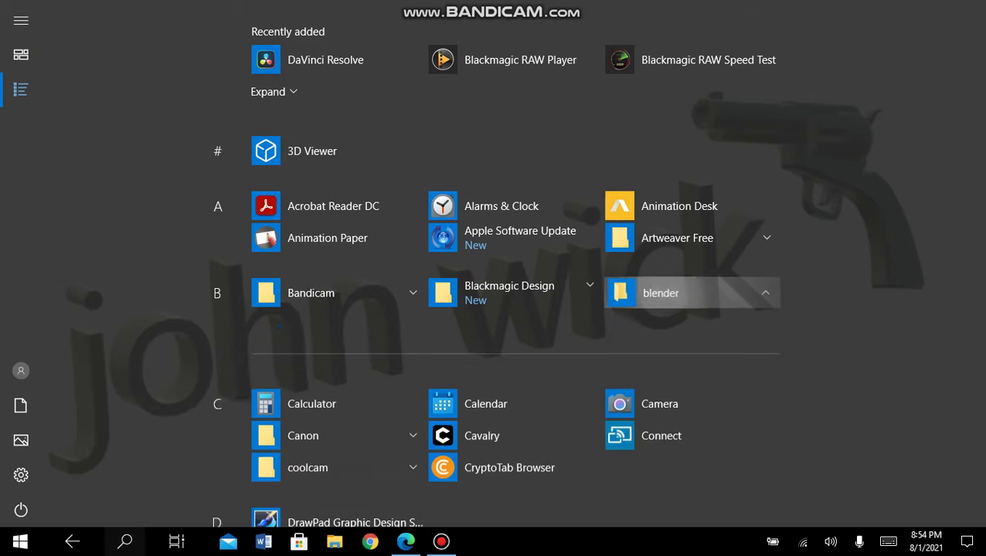
{"action": "left_click", "coordinate": [306, 344]}
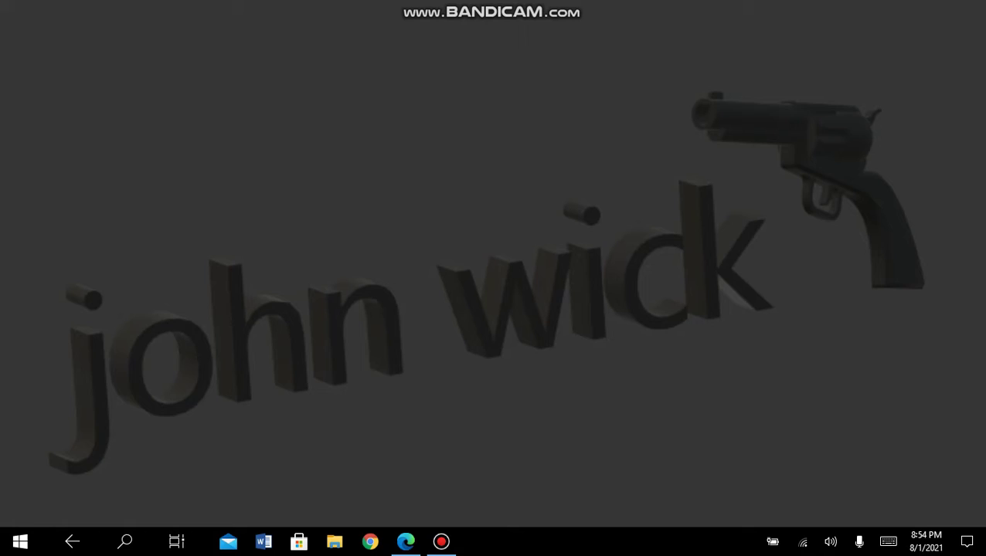
Wait for Blender 2.93.1 to load its start screen with new-file templates
{"action": "key", "text": "super"}
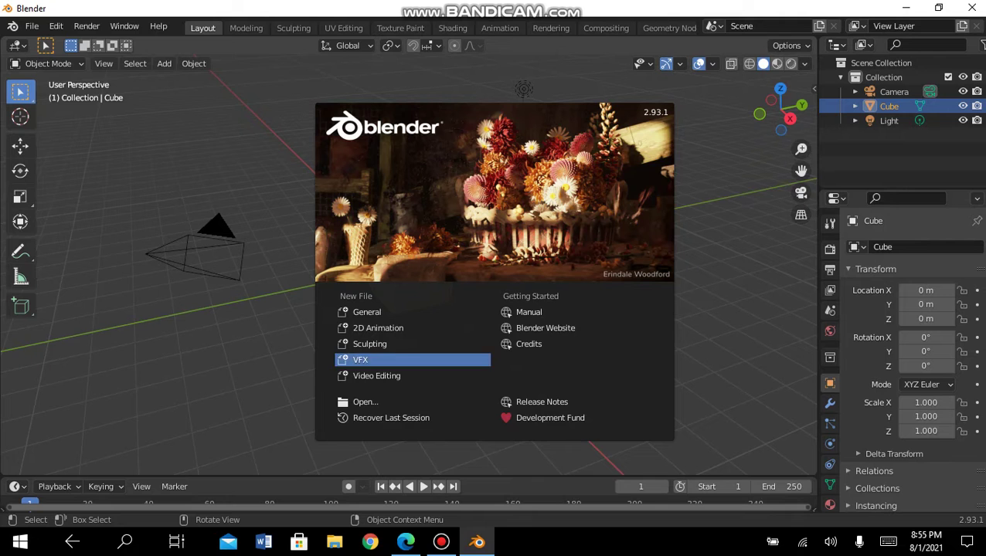
Dismiss the splash, orbit the view, reselect the default cube and show the interaction modes
{"action": "left_click", "coordinate": [524, 88]}
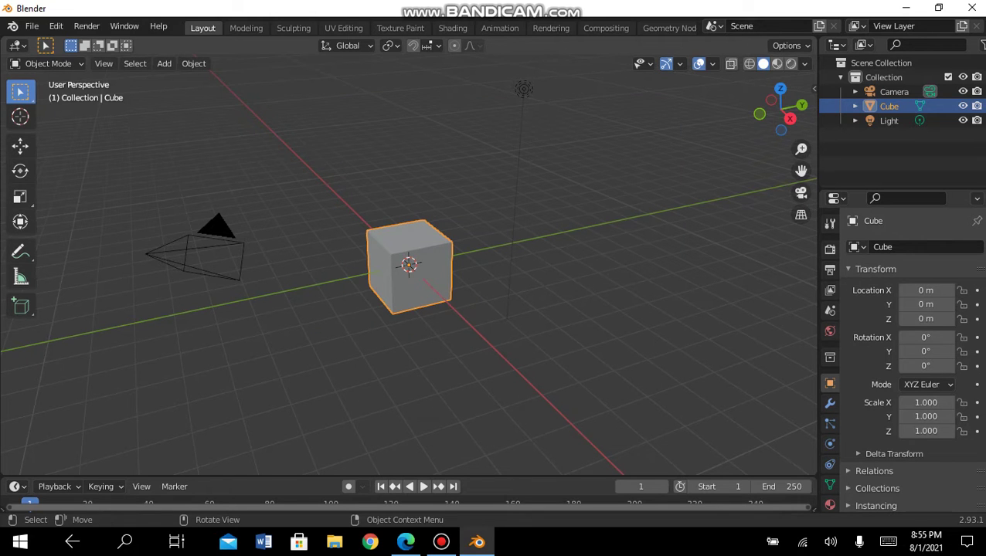
{"action": "mouse_move", "coordinate": [781, 108]}
{"action": "left_mouse_down"}
{"action": "mouse_move", "coordinate": [492, 280]}
{"action": "mouse_move", "coordinate": [463, 263]}
{"action": "mouse_move", "coordinate": [495, 255]}
{"action": "mouse_move", "coordinate": [483, 247]}
{"action": "left_mouse_up"}
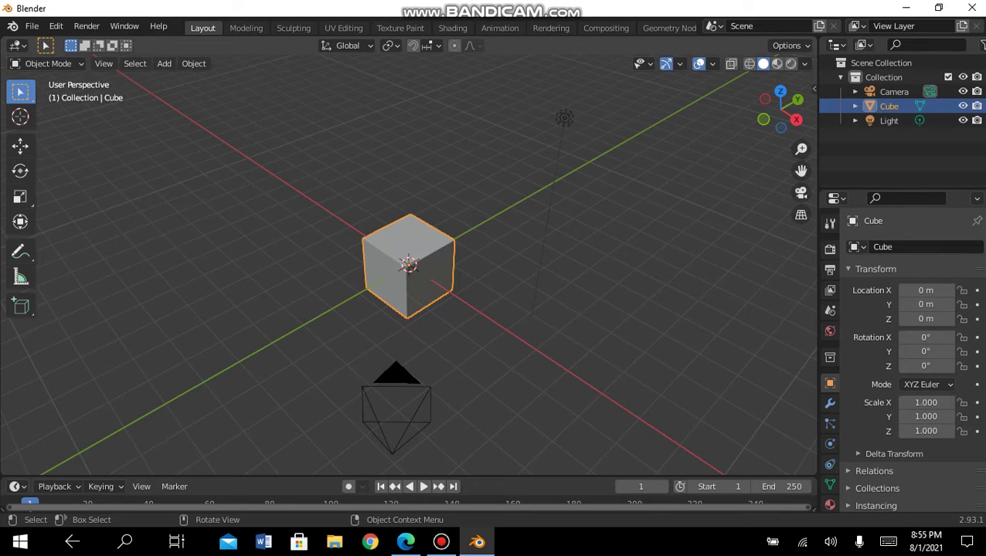
{"action": "left_click", "coordinate": [564, 118]}
{"action": "left_click", "coordinate": [408, 266]}
{"action": "left_click", "coordinate": [46, 63]}
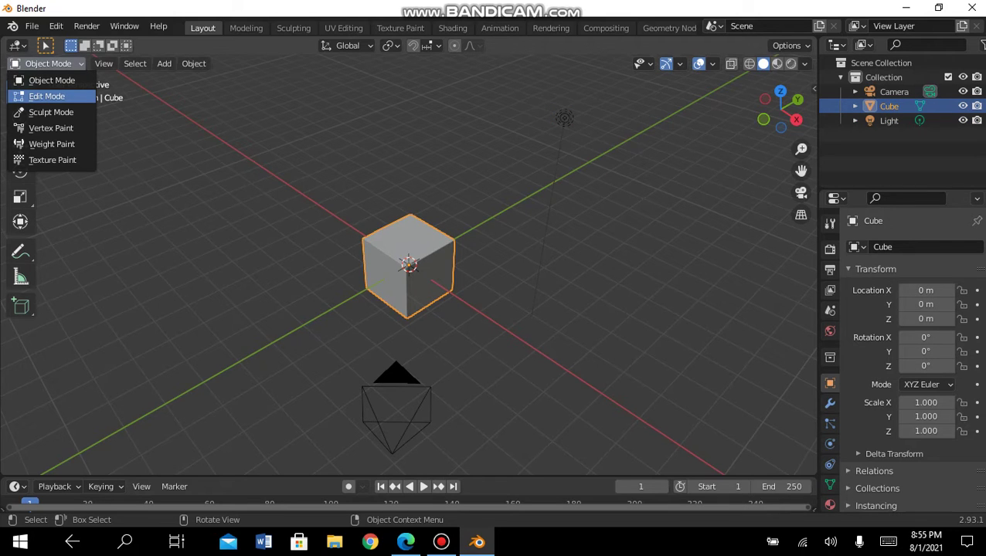
In face-select Edit Mode, extrude the cube's right face twice into a three-box block
{"action": "left_click", "coordinate": [47, 96]}
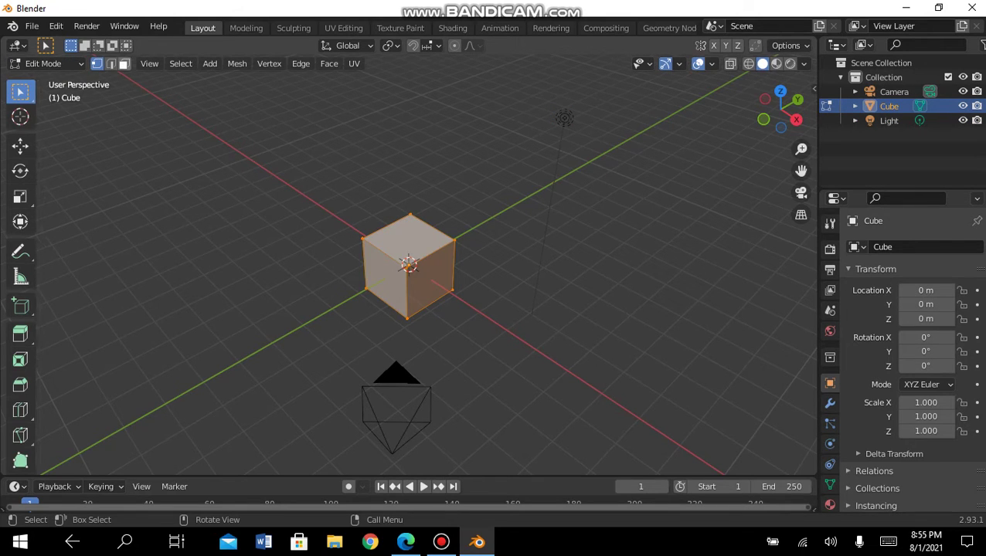
{"action": "left_click", "coordinate": [124, 64]}
{"action": "key", "text": "alt+a"}
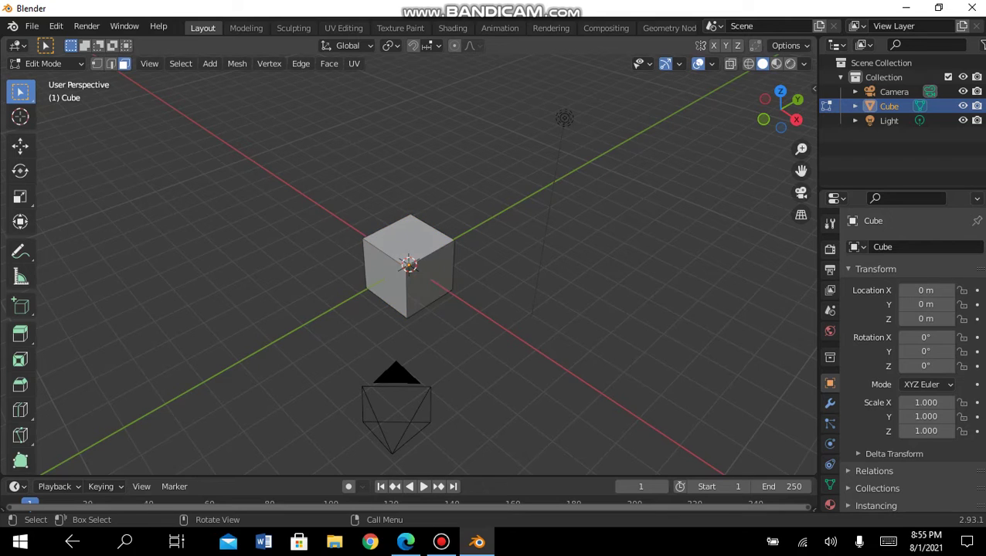
{"action": "left_click", "coordinate": [410, 268]}
{"action": "key", "text": "e"}
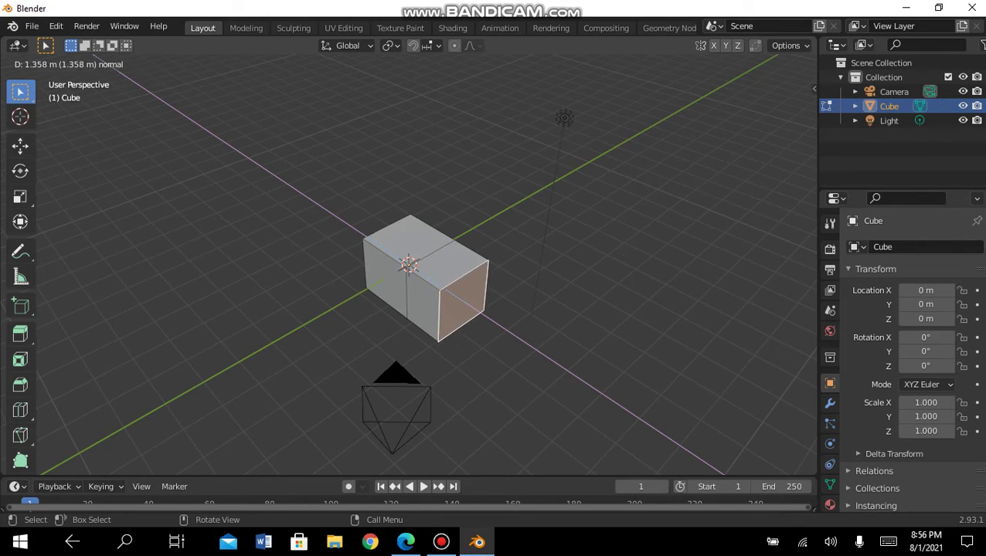
{"action": "key", "text": "Return"}
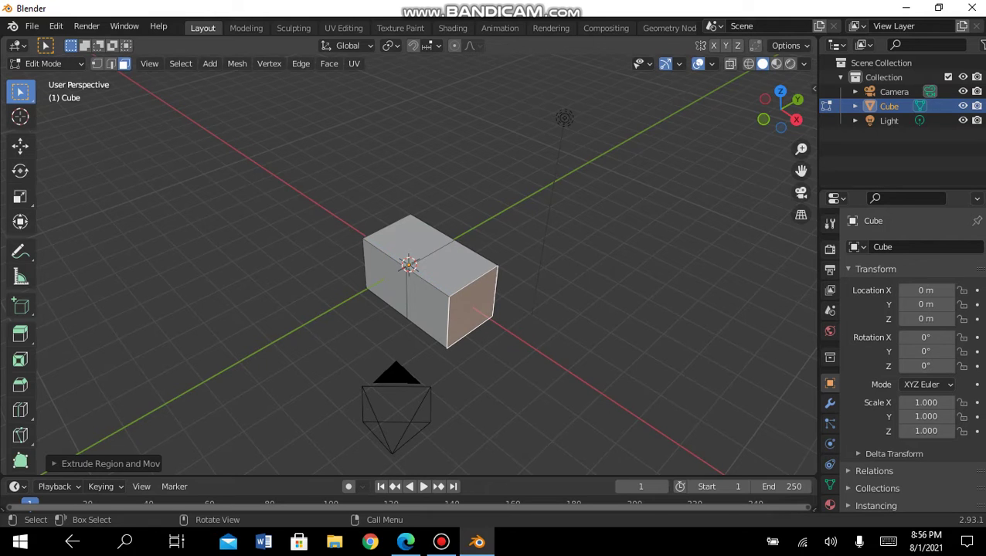
{"action": "key", "text": "e"}
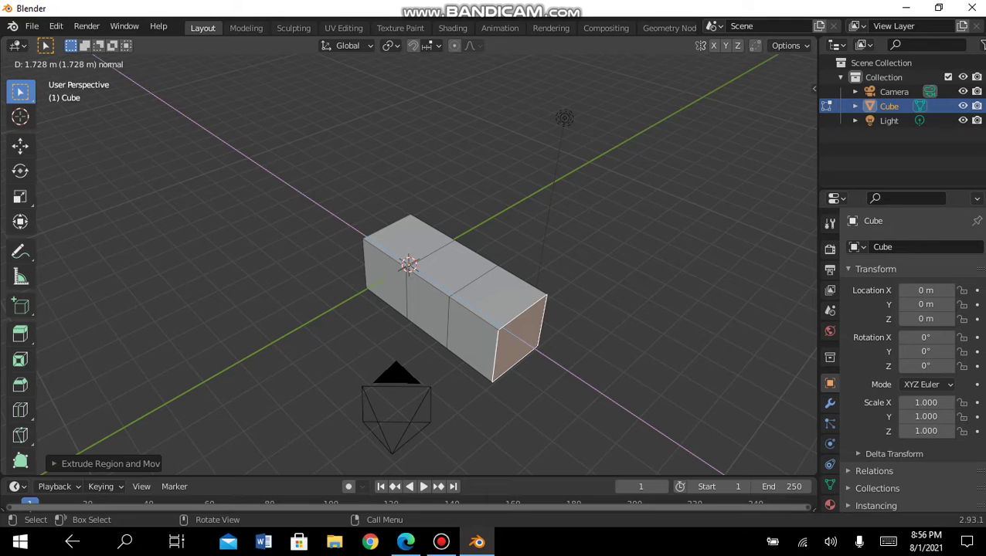
{"action": "key", "text": "Return"}
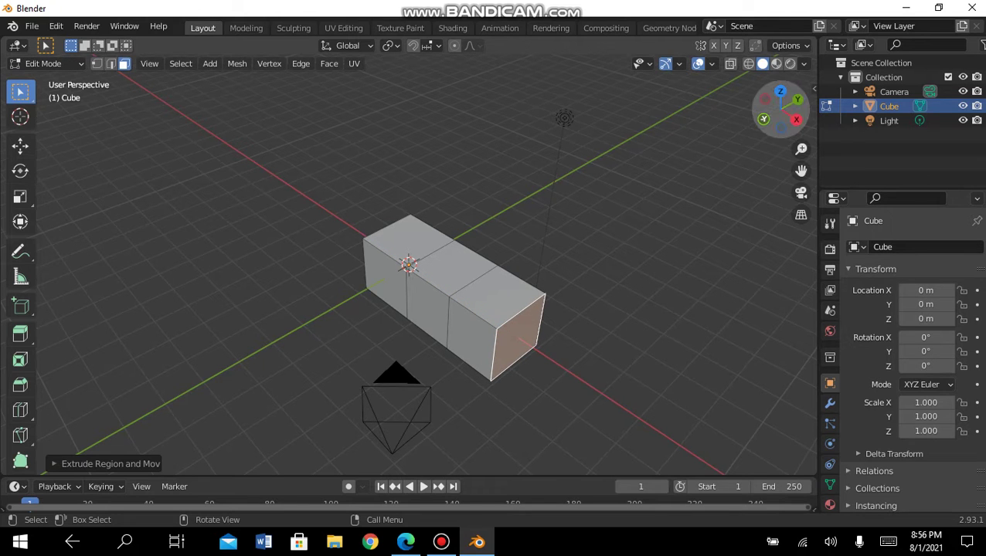
Extrude two front faces of the block sideways to start widening it
{"action": "left_click_drag", "start_coordinate": [781, 109], "coordinate": [782, 106]}
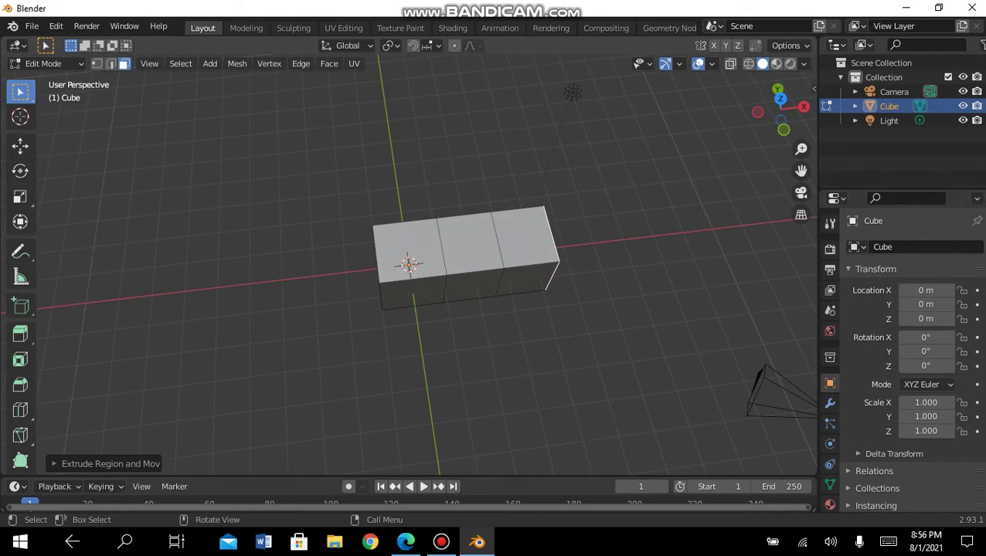
{"action": "left_click", "coordinate": [413, 293]}
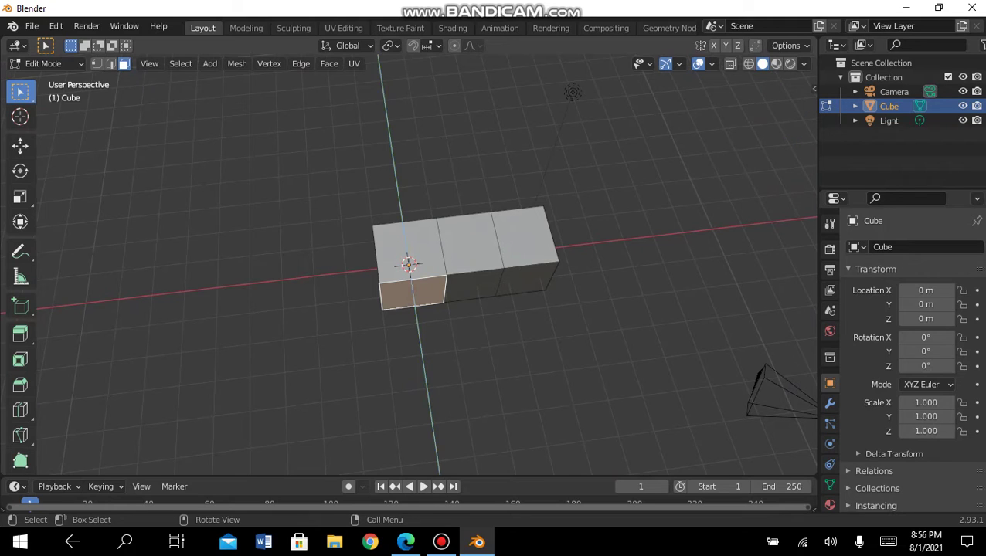
{"action": "key", "text": "e"}
{"action": "key", "text": "Escape"}
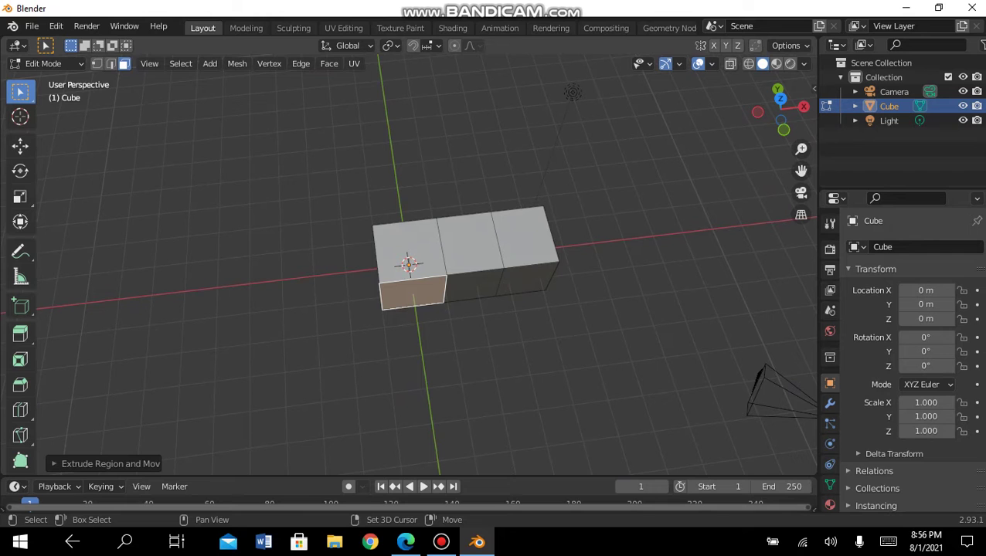
{"action": "left_click", "coordinate": [473, 283], "text": "shift"}
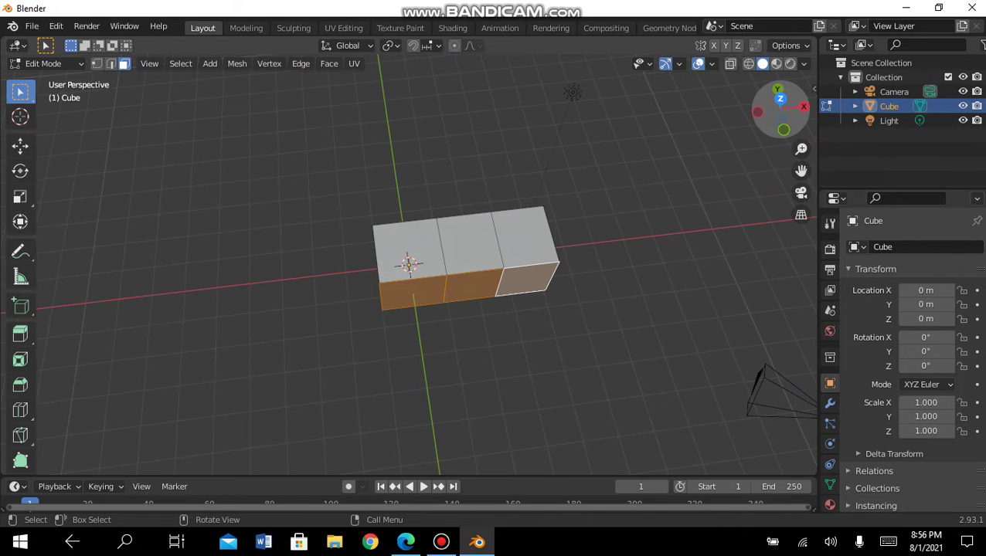
{"action": "mouse_move", "coordinate": [779, 115]}
{"action": "left_mouse_down"}
{"action": "mouse_move", "coordinate": [754, 118]}
{"action": "mouse_move", "coordinate": [779, 112]}
{"action": "left_mouse_up"}
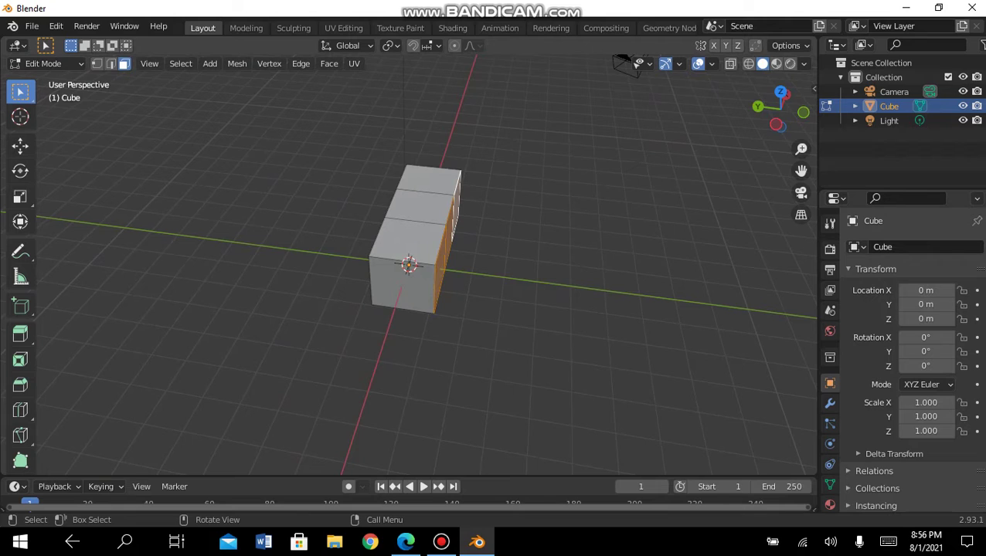
{"action": "key", "text": "e"}
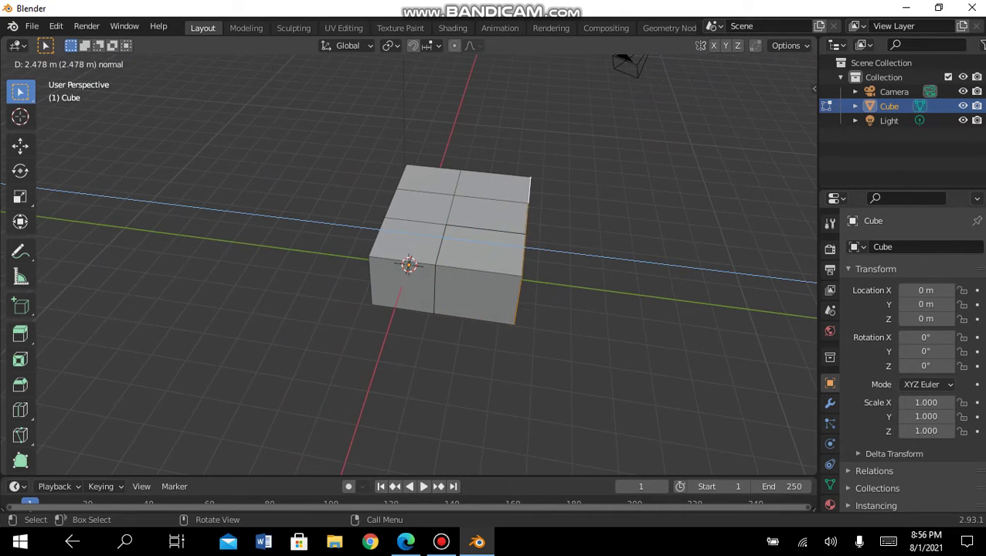
{"action": "key", "text": "Return"}
Select a row of three side faces and extrude them into a three-by-three slab
{"action": "key", "text": "alt+a"}
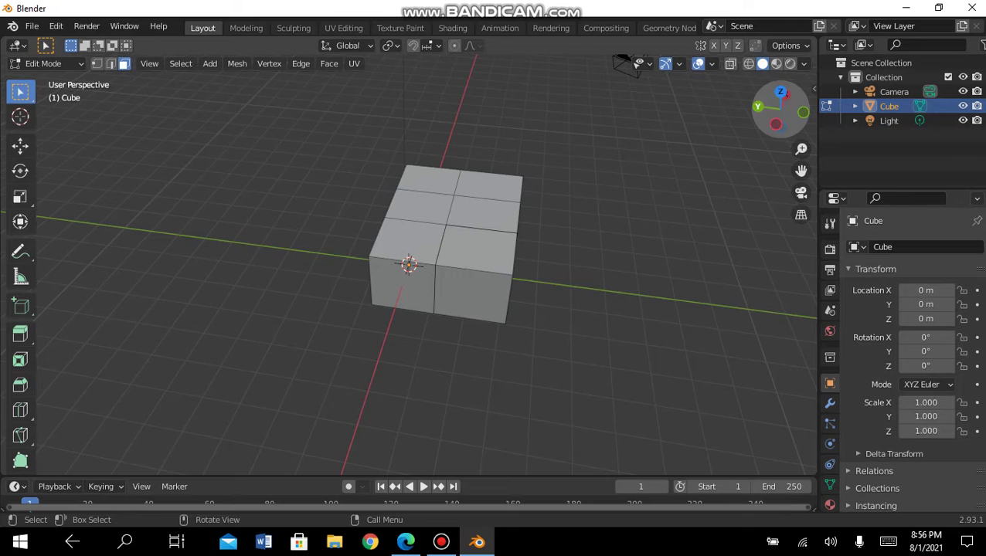
{"action": "left_click_drag", "start_coordinate": [777, 109], "coordinate": [731, 98]}
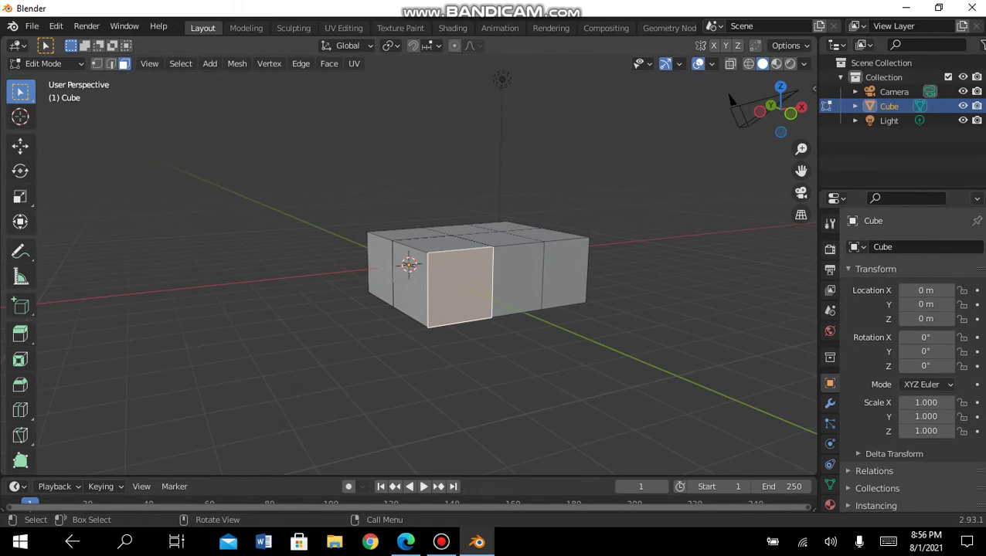
{"action": "key", "text": "ctrl+shift+KP_Add"}
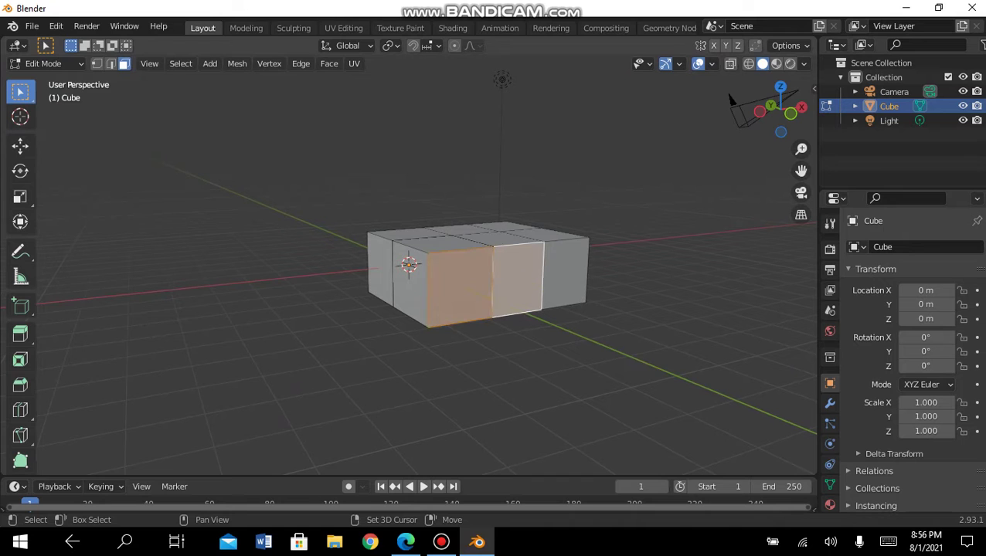
{"action": "key", "text": "ctrl+shift+KP_Add"}
{"action": "left_click_drag", "start_coordinate": [731, 96], "coordinate": [653, 75]}
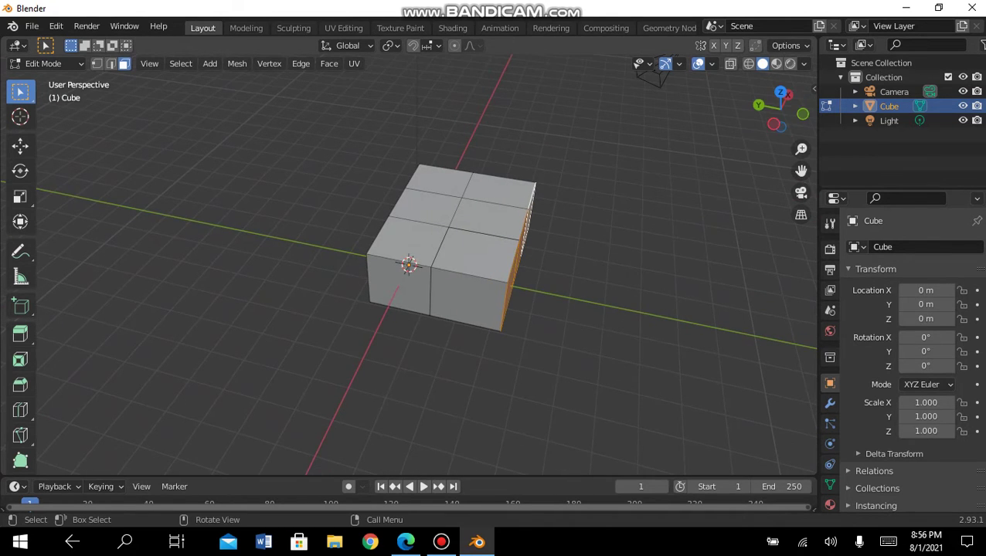
{"action": "key", "text": "e"}
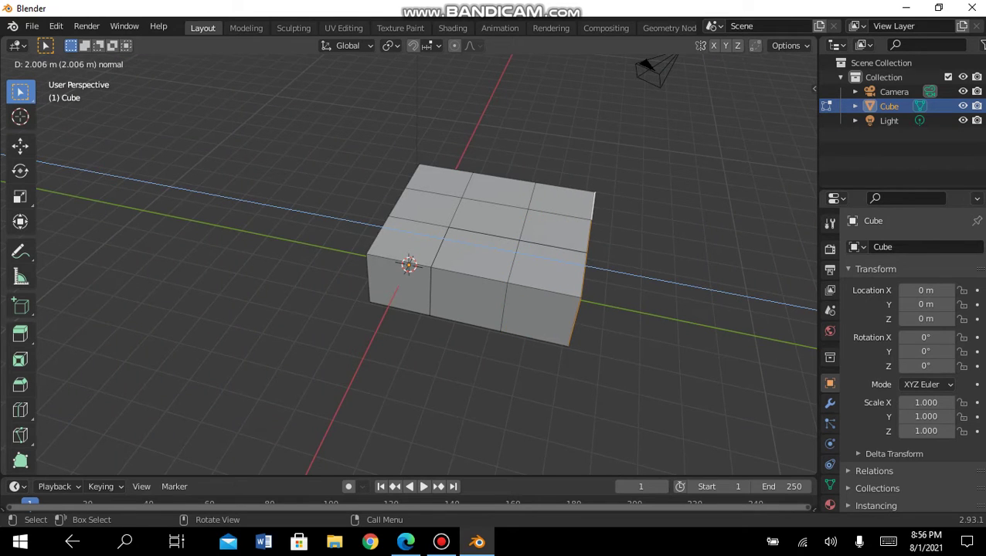
{"action": "key", "text": "Return"}
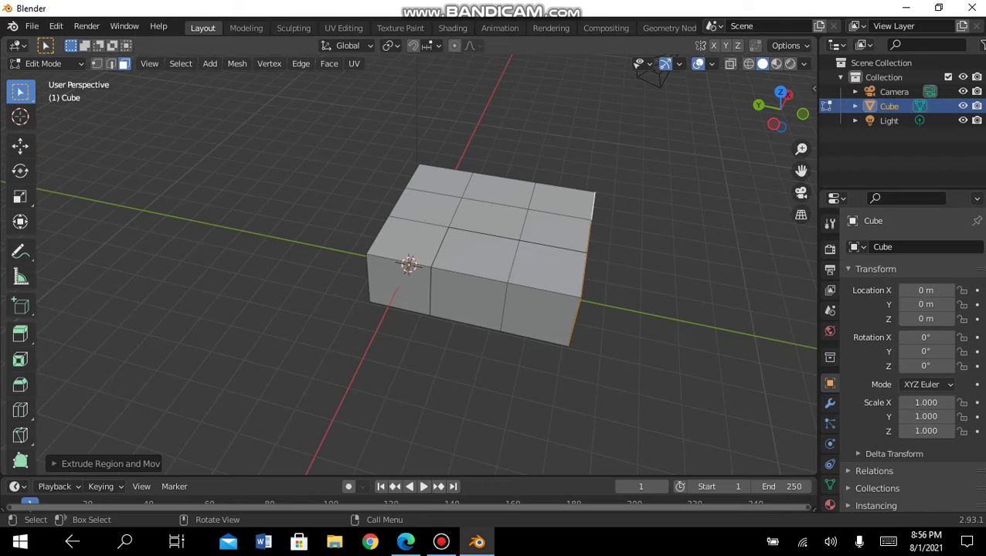
Extrude a top face at the slab's back corner upward into a column
{"action": "left_click", "coordinate": [558, 221]}
{"action": "middle_click_drag", "start_coordinate": [479, 325], "coordinate": [510, 255]}
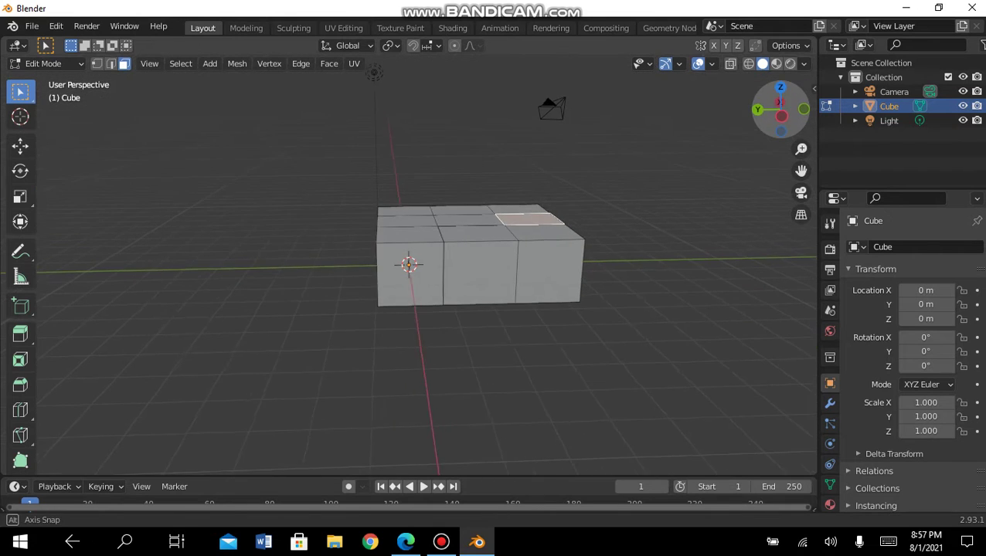
{"action": "key", "text": "e"}
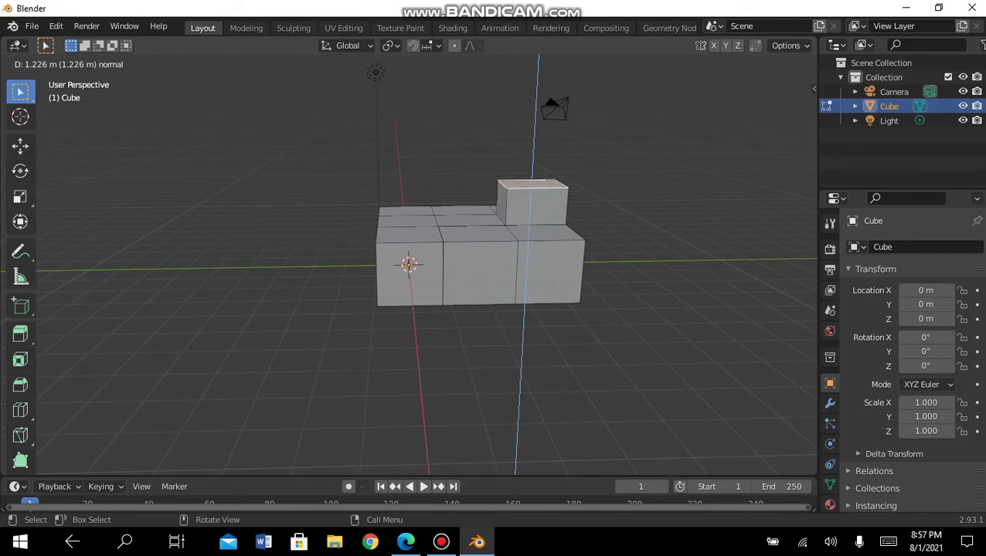
{"action": "key", "text": "Return"}
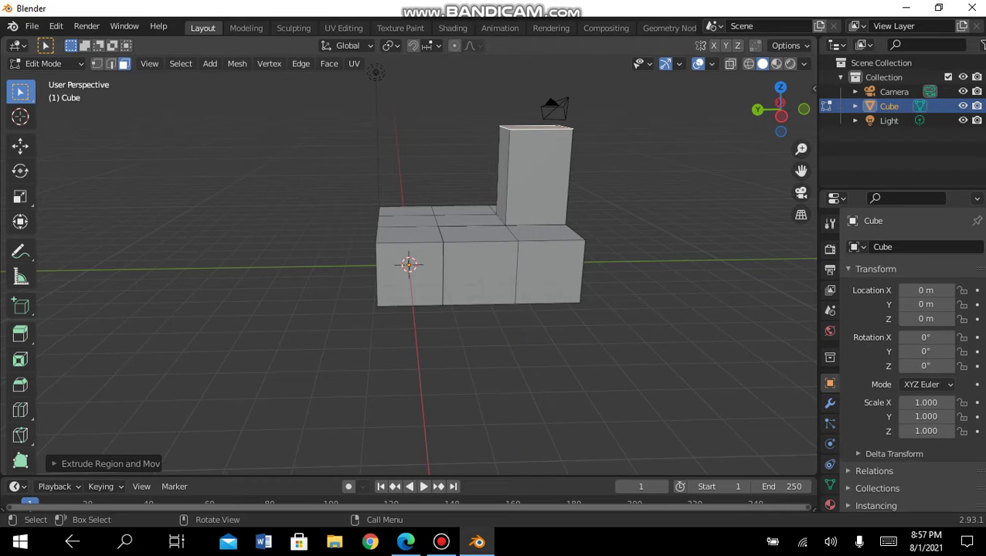
{"action": "key", "text": "alt+a"}
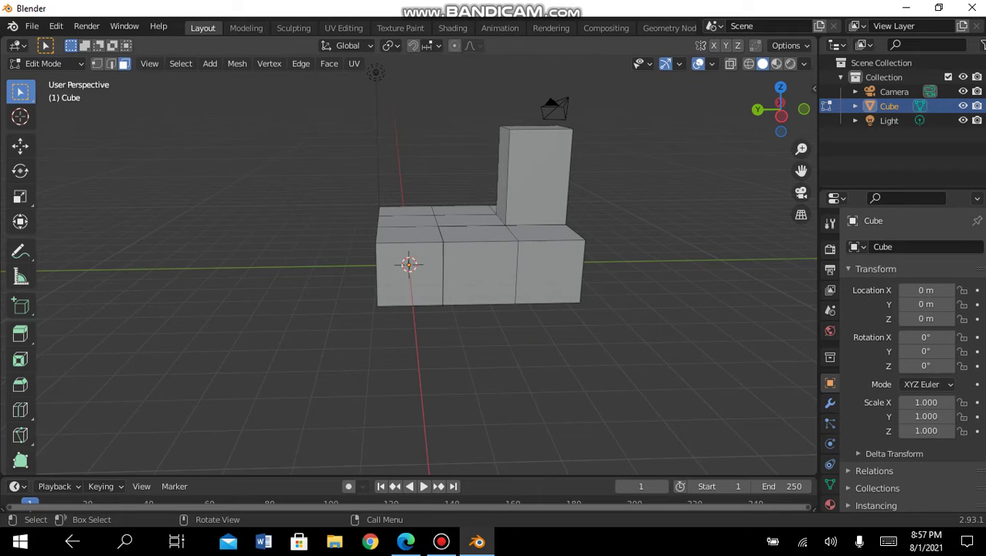
Extrude the column's top face upward twice more to lengthen the neck
{"action": "left_click_drag", "start_coordinate": [781, 109], "coordinate": [765, 116]}
{"action": "left_click", "coordinate": [562, 130]}
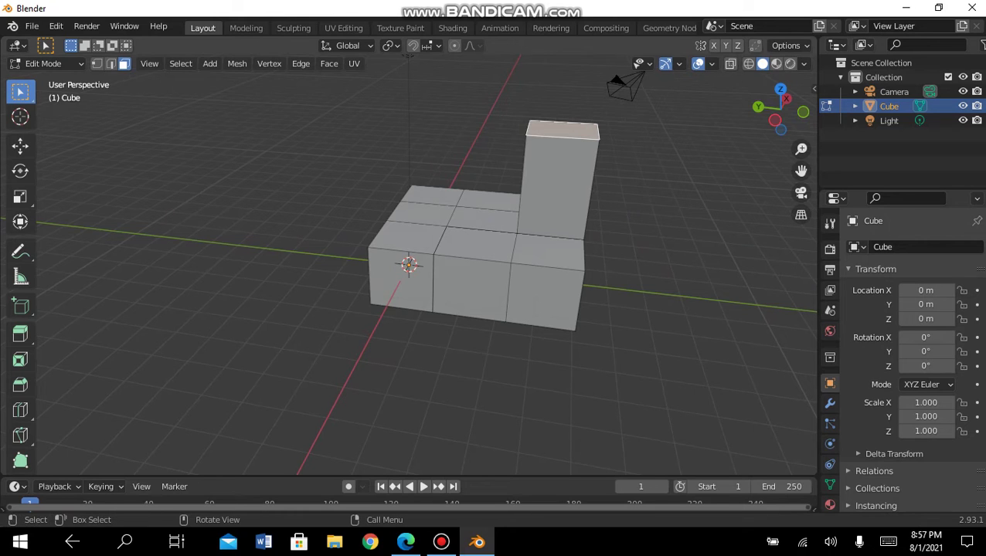
{"action": "key", "text": "e"}
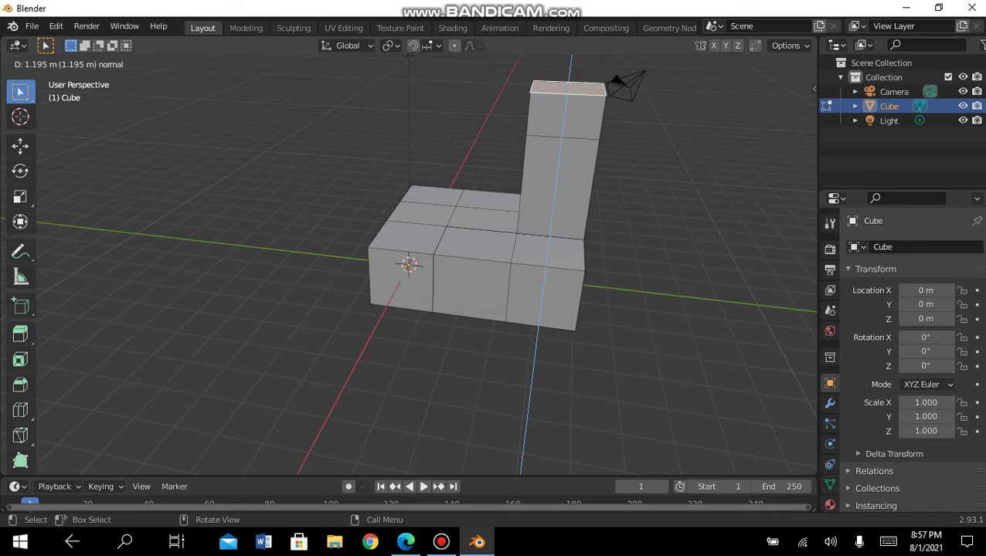
{"action": "key", "text": "Return"}
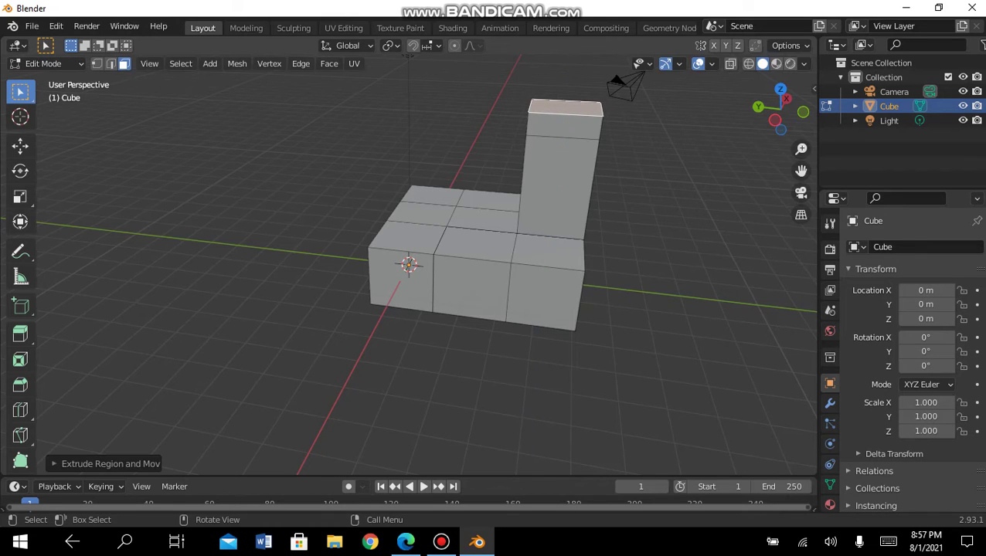
{"action": "key", "text": "alt+a"}
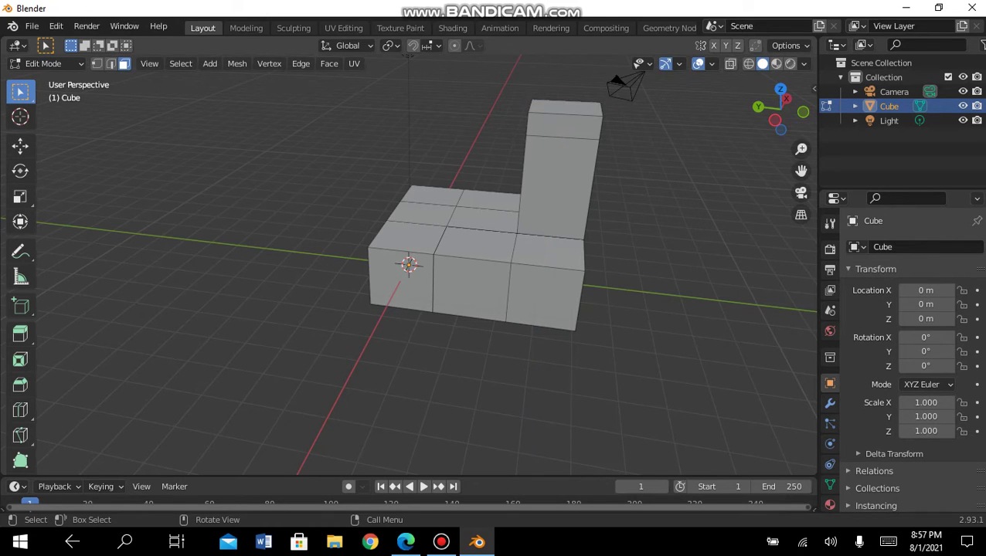
{"action": "left_click", "coordinate": [565, 109]}
{"action": "key", "text": "e"}
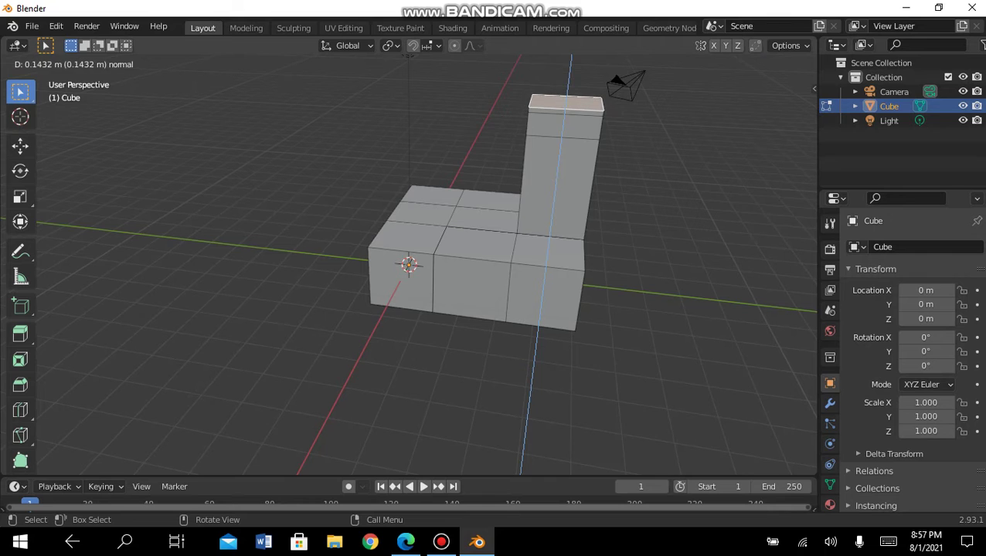
Finish the neck and extrude a side face at its top forward into a snout
{"action": "key", "text": "Return"}
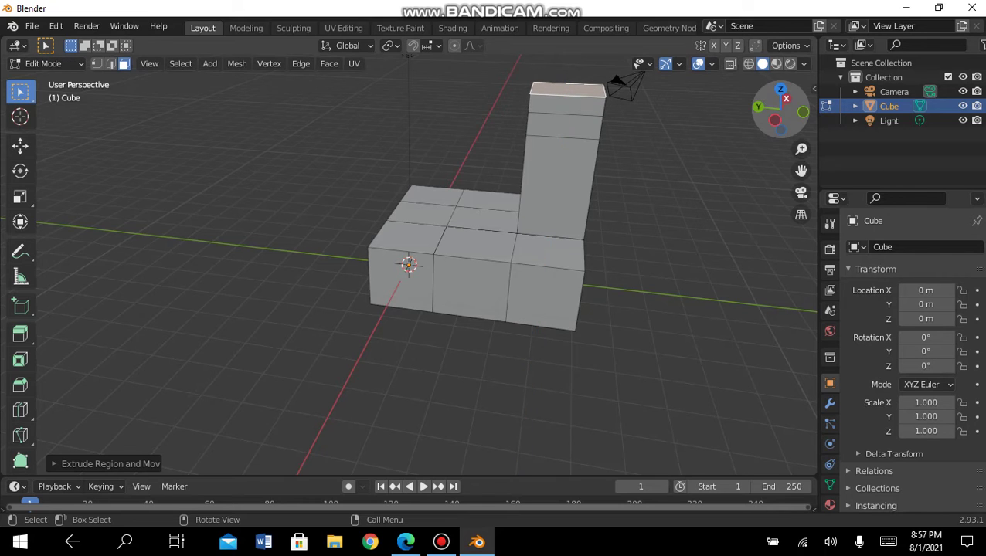
{"action": "middle_click_drag", "start_coordinate": [464, 271], "coordinate": [510, 261]}
{"action": "left_click", "coordinate": [609, 129]}
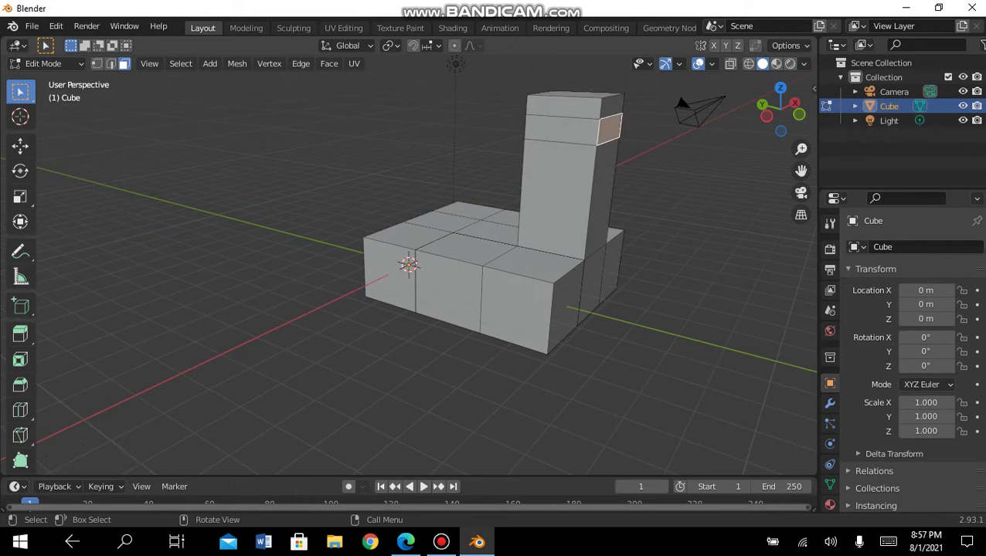
{"action": "key", "text": "e"}
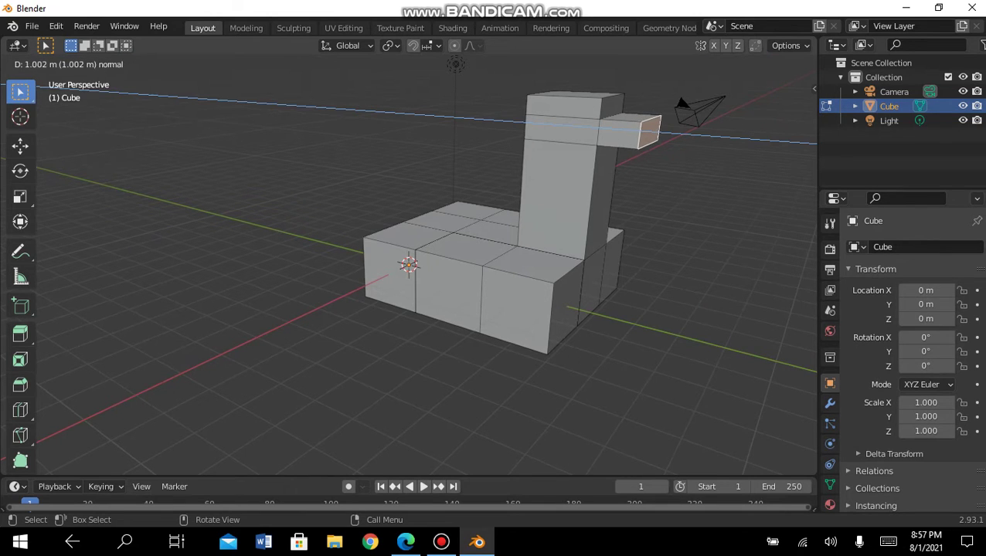
{"action": "key", "text": "Return"}
Extrude the head's opposite face into a short stub out the back
{"action": "middle_click_drag", "start_coordinate": [456, 63], "coordinate": [541, 62]}
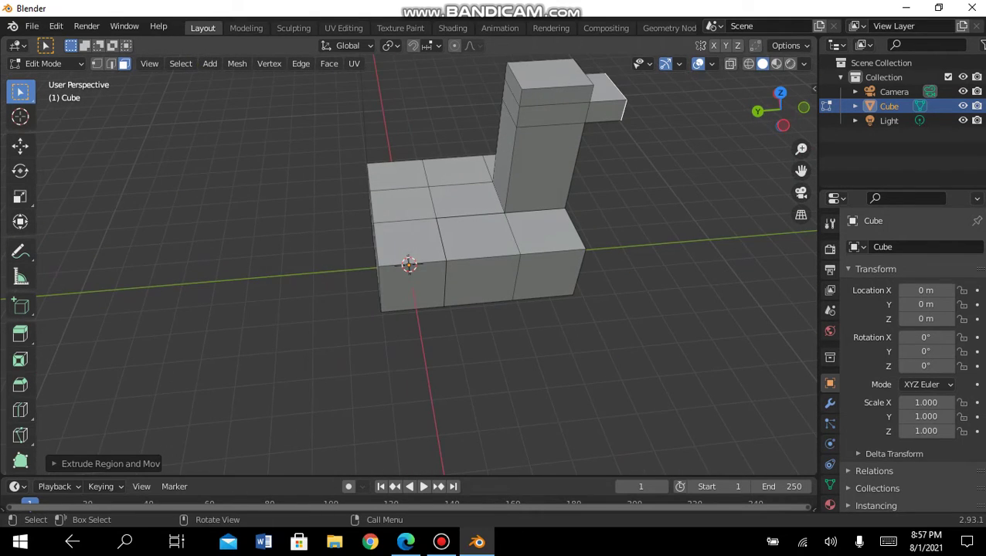
{"action": "left_click", "coordinate": [504, 104]}
{"action": "key", "text": "e"}
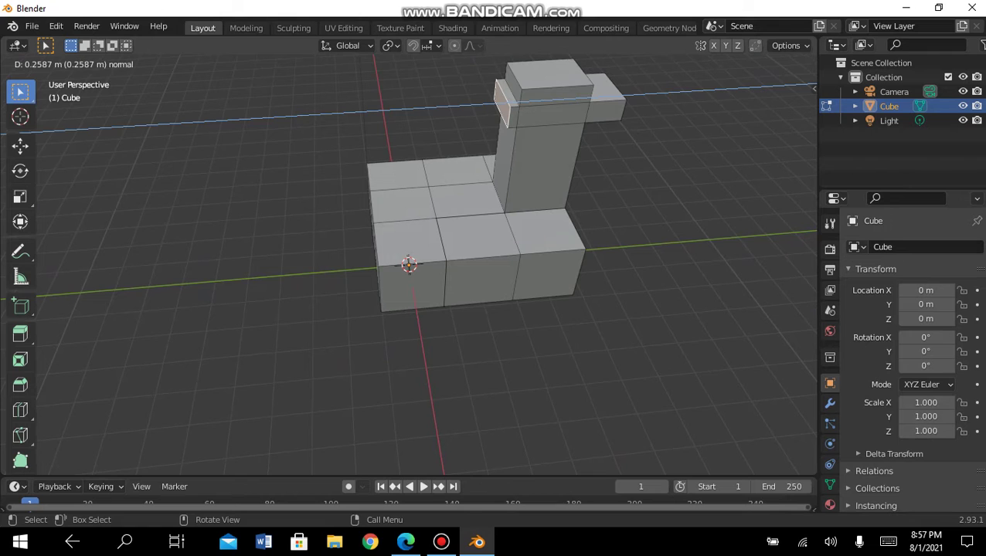
{"action": "key", "text": "Return"}
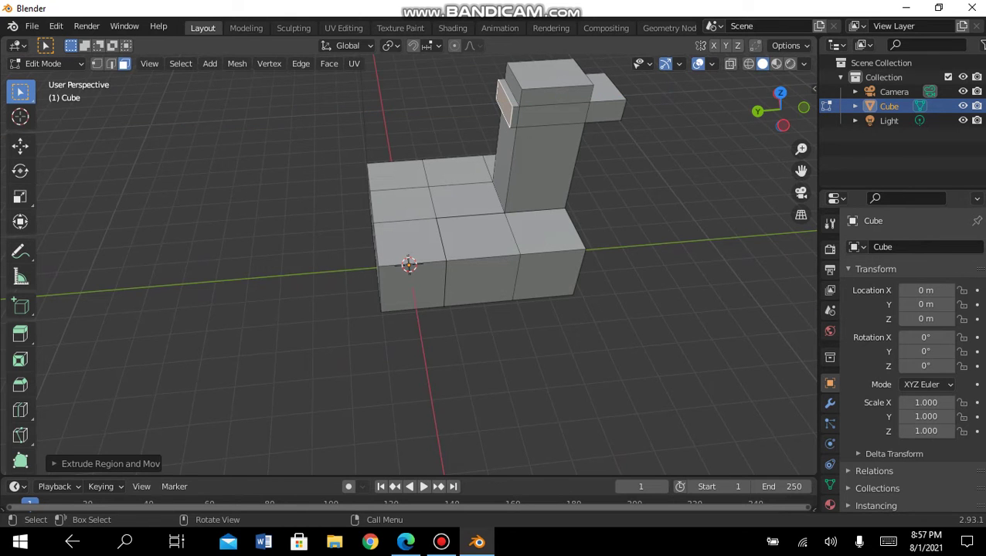
{"action": "mouse_move", "coordinate": [781, 108]}
{"action": "left_mouse_down"}
{"action": "mouse_move", "coordinate": [696, 131]}
{"action": "mouse_move", "coordinate": [773, 124]}
{"action": "mouse_move", "coordinate": [777, 100]}
{"action": "left_mouse_up"}
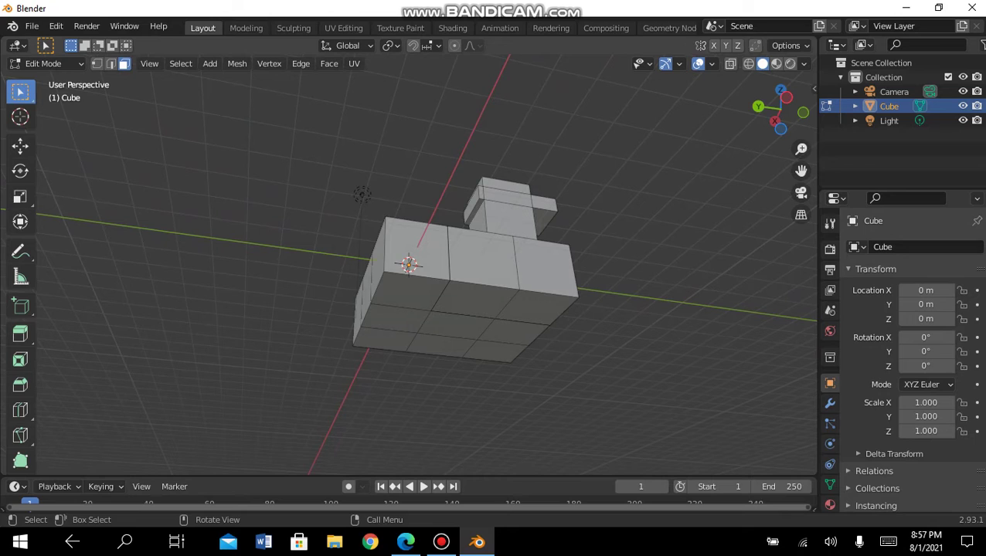
Select the four underside corner faces and extrude them downward in two sections as legs
{"action": "left_click", "coordinate": [537, 307]}
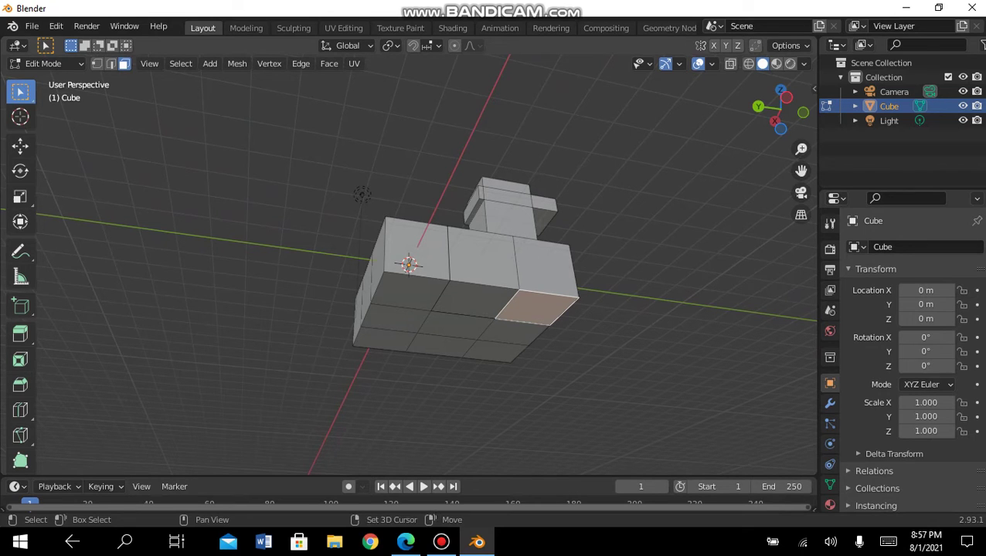
{"action": "left_click", "coordinate": [494, 351], "text": "shift"}
{"action": "left_click", "coordinate": [384, 340], "text": "shift"}
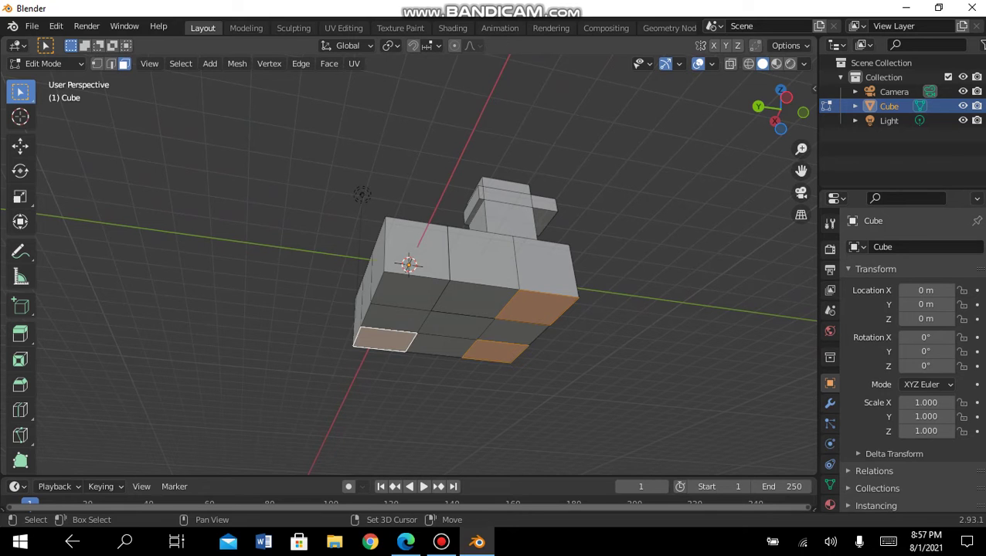
{"action": "left_click", "coordinate": [409, 292], "text": "shift"}
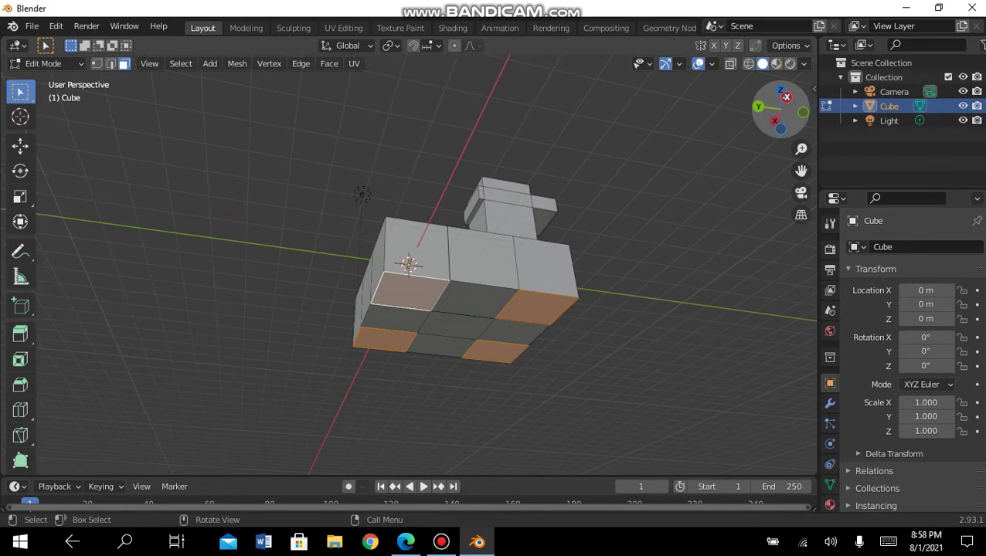
{"action": "left_click_drag", "start_coordinate": [796, 135], "coordinate": [769, 132]}
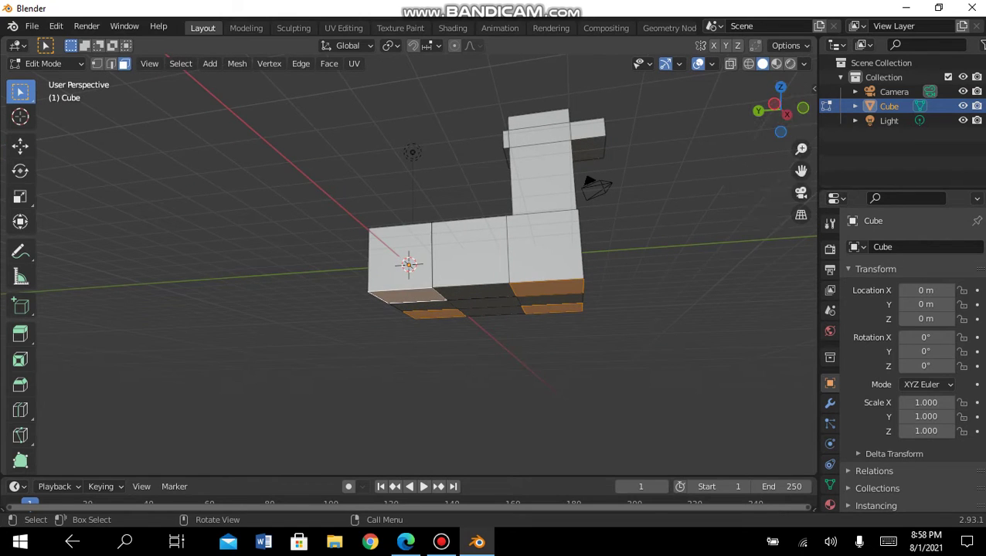
{"action": "key", "text": "e"}
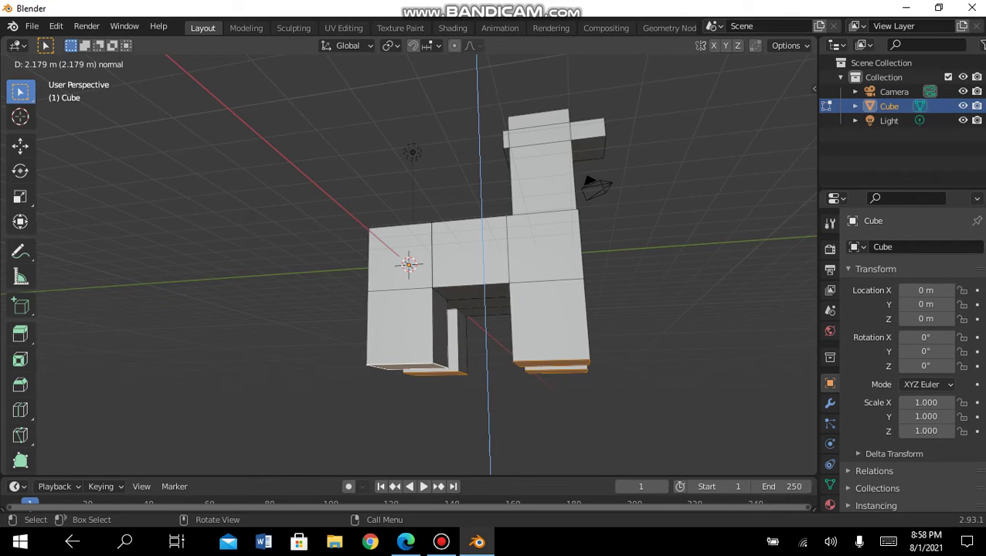
{"action": "key", "text": "Return"}
{"action": "key", "text": "e"}
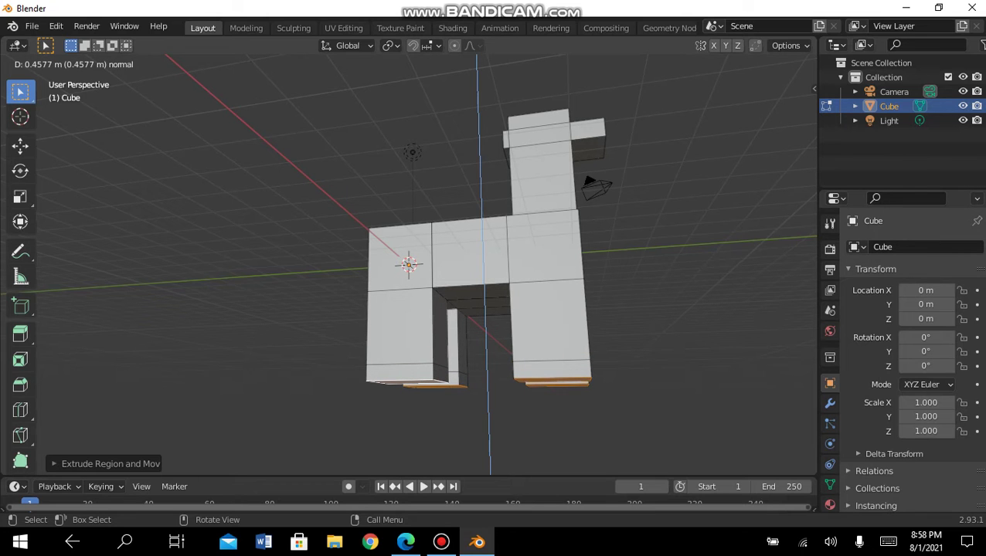
{"action": "key", "text": "Return"}
{"action": "middle_click_drag", "start_coordinate": [495, 309], "coordinate": [510, 293]}
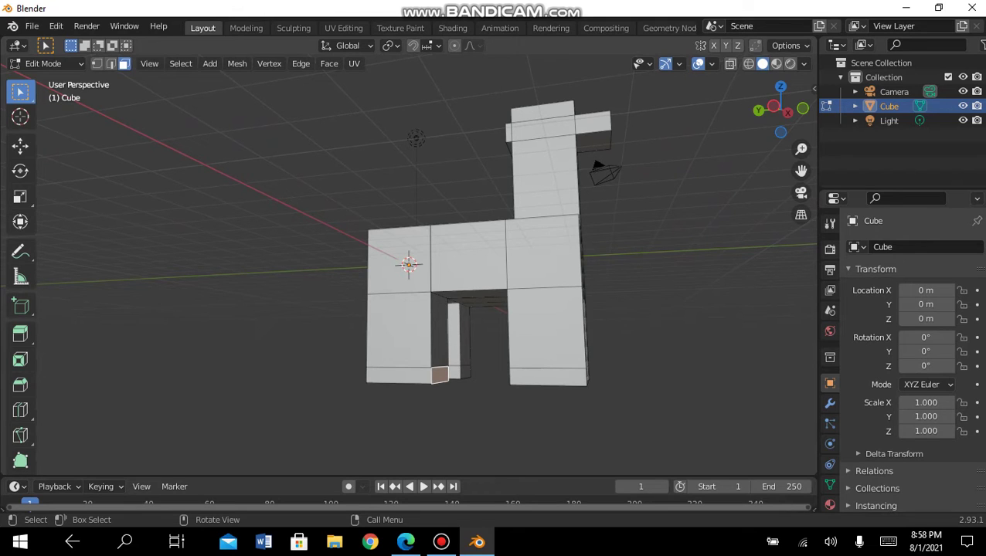
Try a small extrusion at a leg's bottom face, then undo it
{"action": "key", "text": "e"}
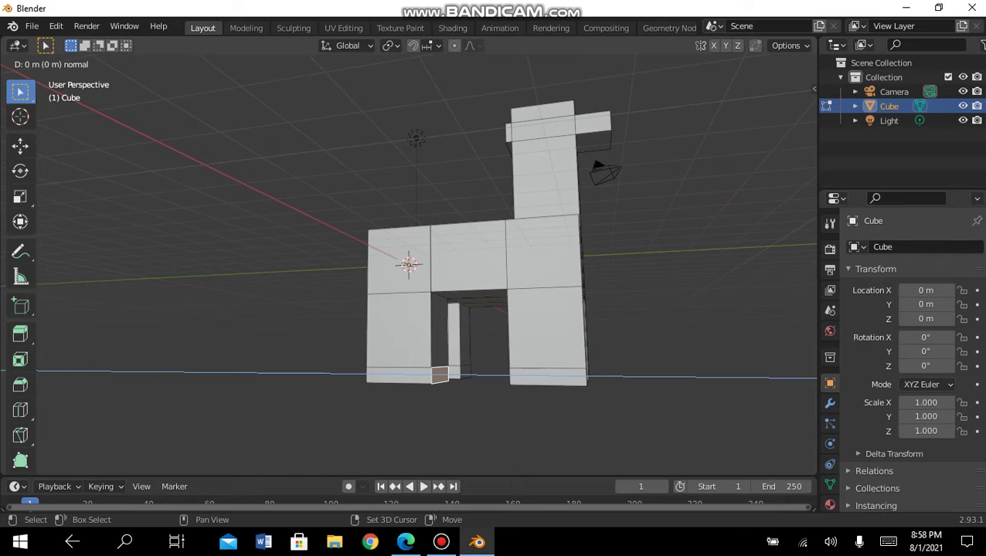
{"action": "key", "text": "Return"}
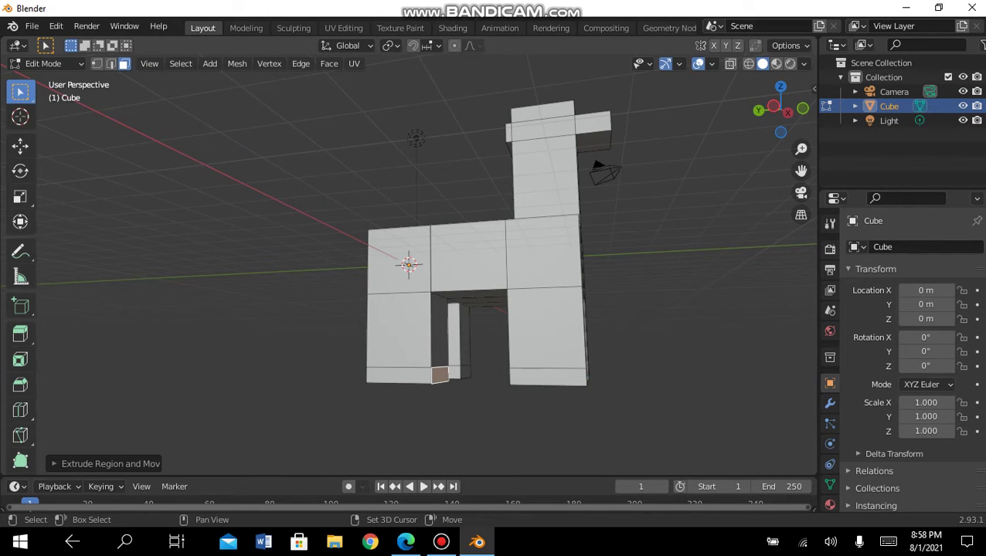
{"action": "key", "text": "ctrl+z"}
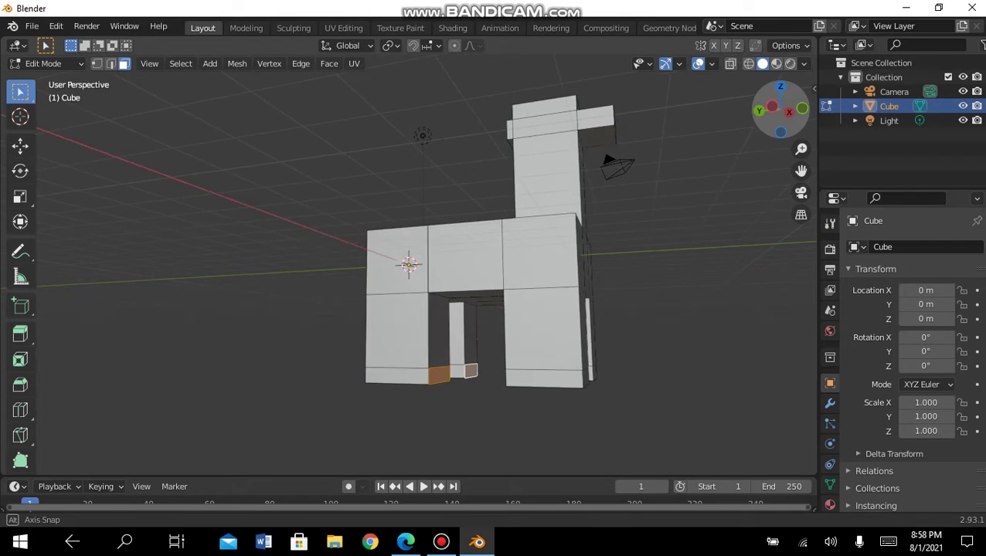
Select the legs' bottom front faces and extrude them forward into feet
{"action": "left_click_drag", "start_coordinate": [781, 109], "coordinate": [761, 128]}
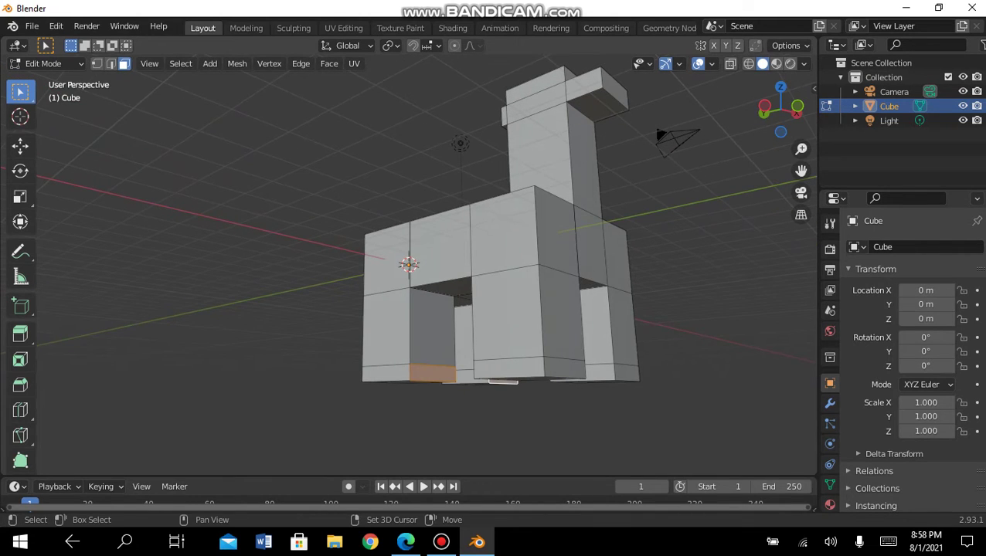
{"action": "left_click", "coordinate": [627, 373], "text": "shift"}
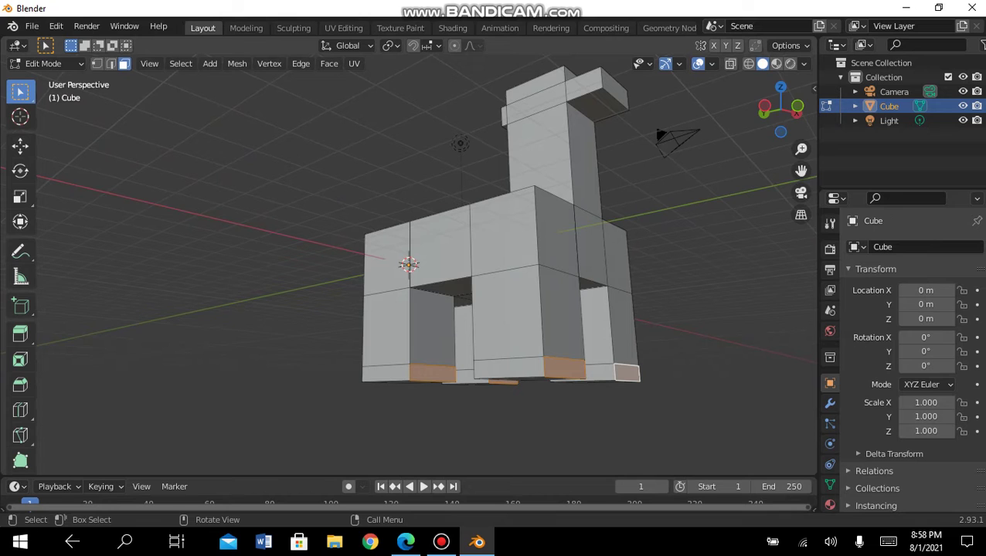
{"action": "left_click_drag", "start_coordinate": [777, 112], "coordinate": [785, 112]}
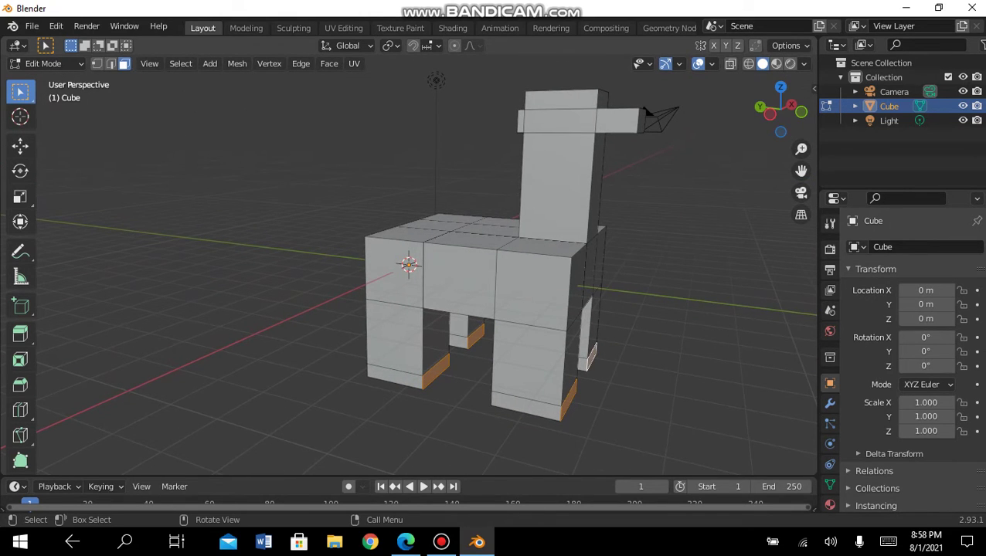
{"action": "key", "text": "e"}
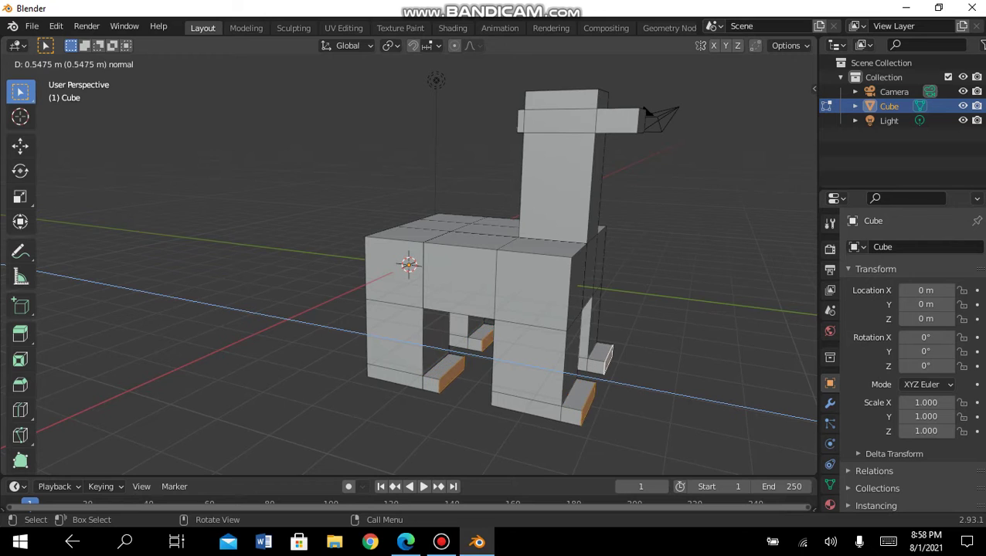
{"action": "key", "text": "Return"}
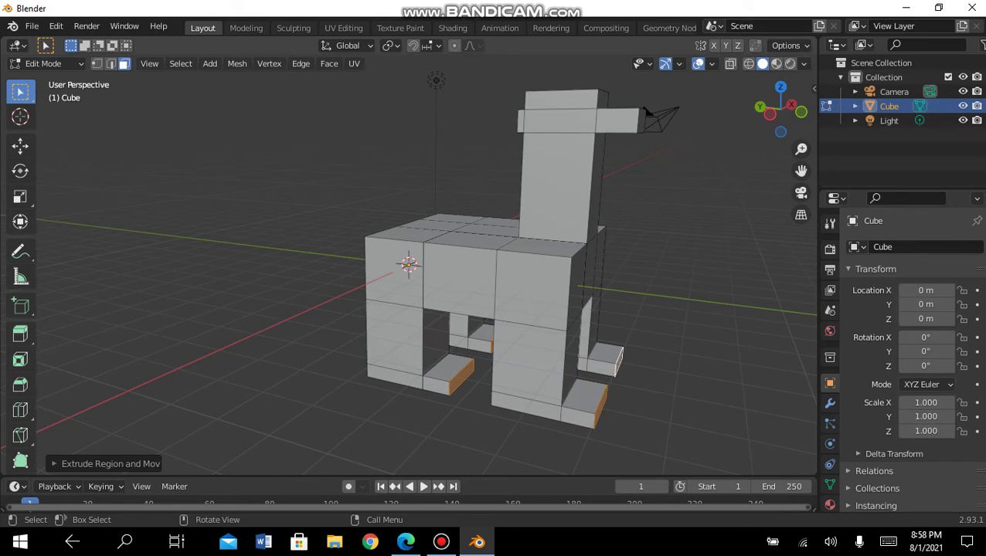
{"action": "key", "text": "alt+a"}
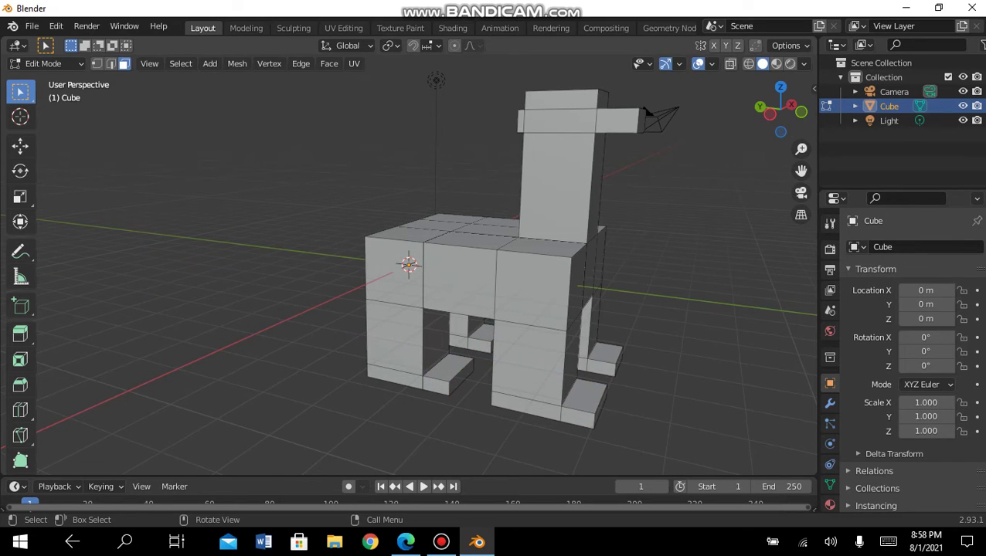
{"action": "middle_click_drag", "start_coordinate": [463, 270], "coordinate": [618, 271]}
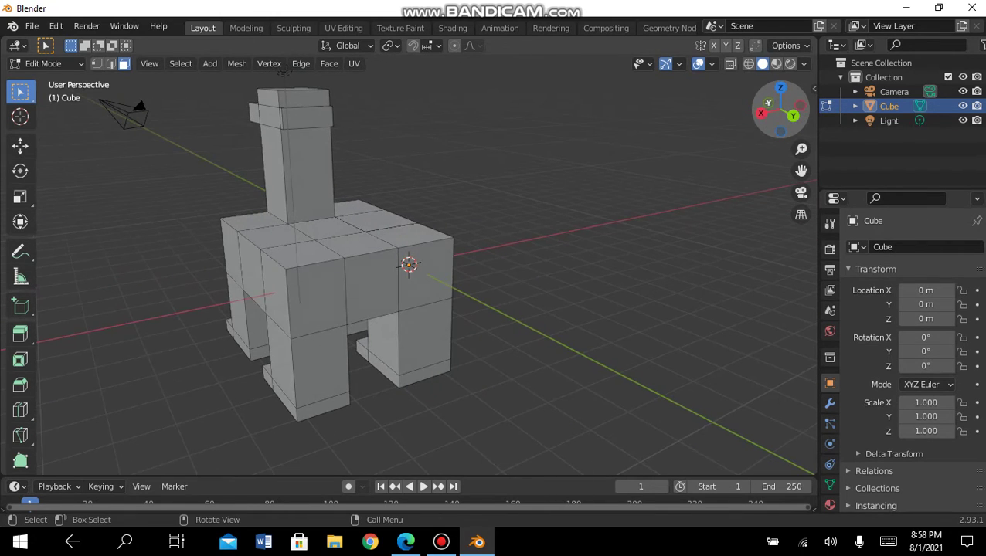
Select a face on the body's rear end and extrude it far outward into a tail
{"action": "left_click", "coordinate": [371, 286]}
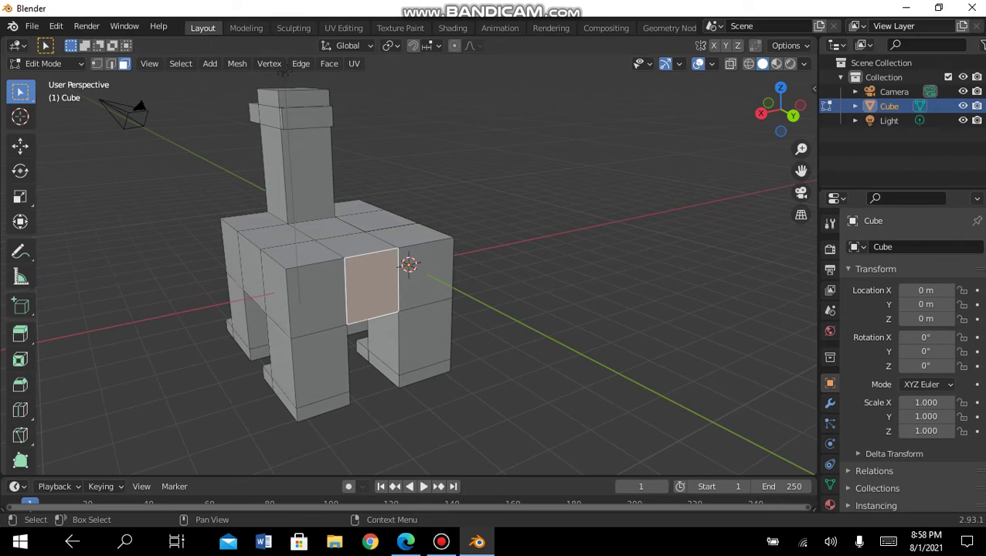
{"action": "left_click_drag", "start_coordinate": [780, 108], "coordinate": [781, 112]}
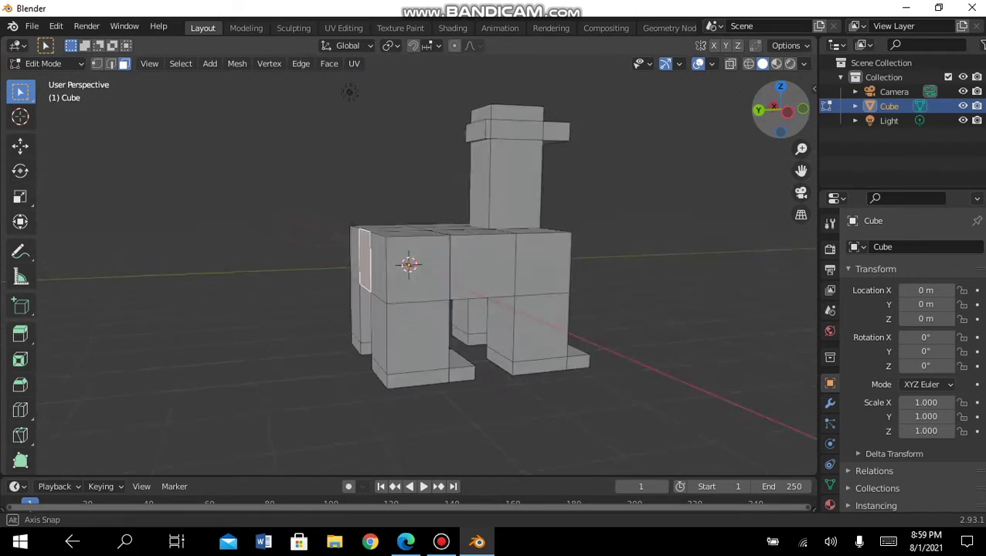
{"action": "left_click_drag", "start_coordinate": [780, 112], "coordinate": [780, 112]}
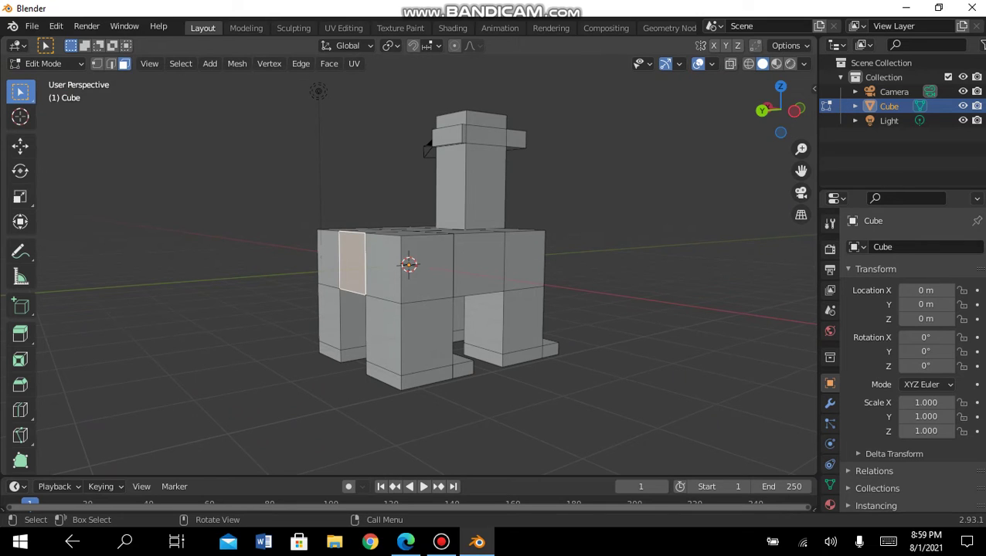
{"action": "key", "text": "e"}
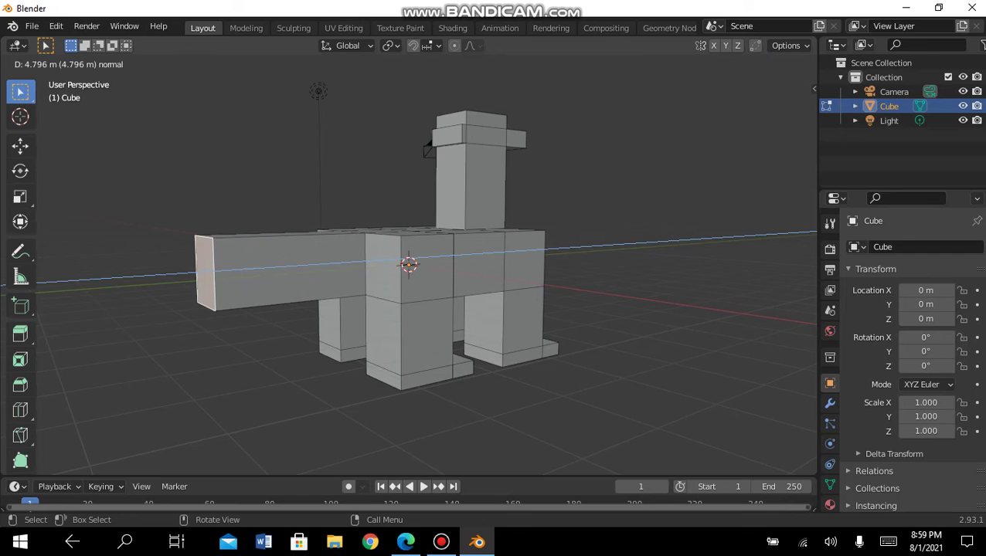
{"action": "key", "text": "Return"}
{"action": "left_click_drag", "start_coordinate": [781, 113], "coordinate": [781, 112]}
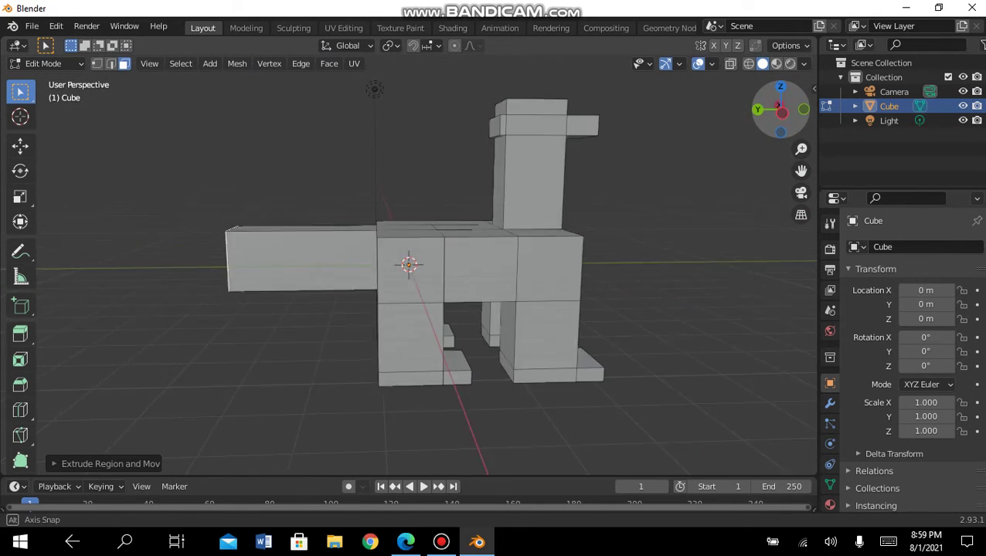
Return to Object Mode and add a Subdivision Surface modifier from the Modifier Properties tab
{"action": "left_click", "coordinate": [47, 63]}
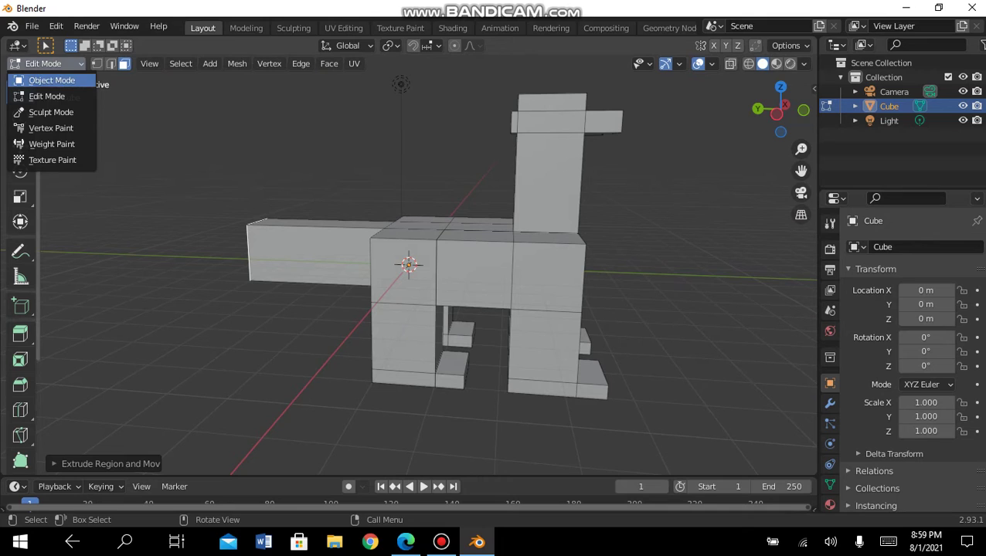
{"action": "left_click", "coordinate": [48, 81]}
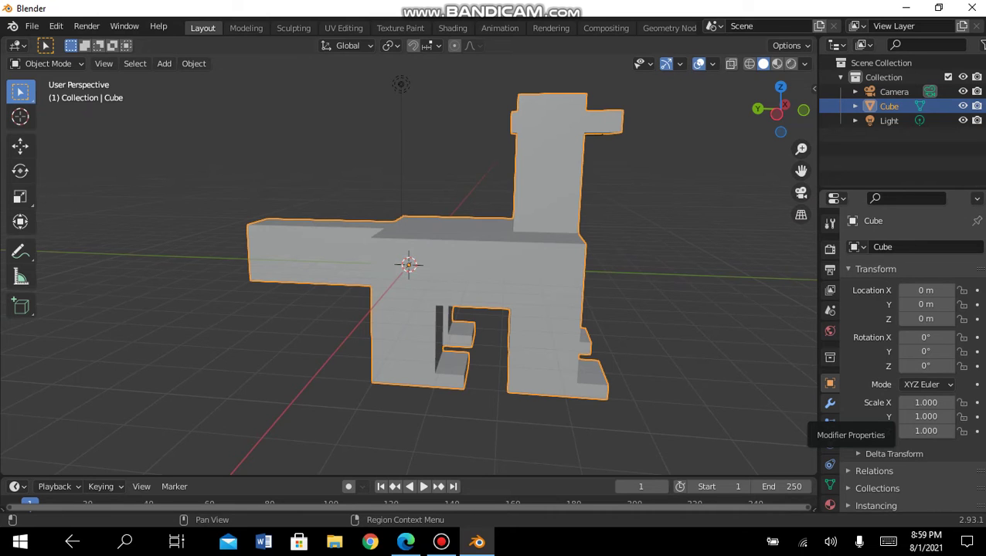
{"action": "left_click", "coordinate": [830, 403]}
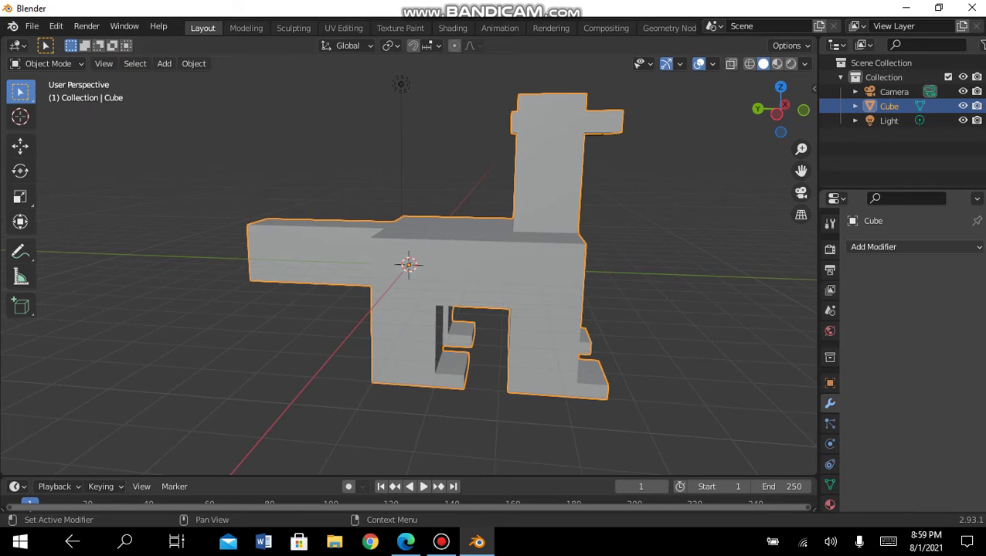
{"action": "left_click", "coordinate": [873, 246]}
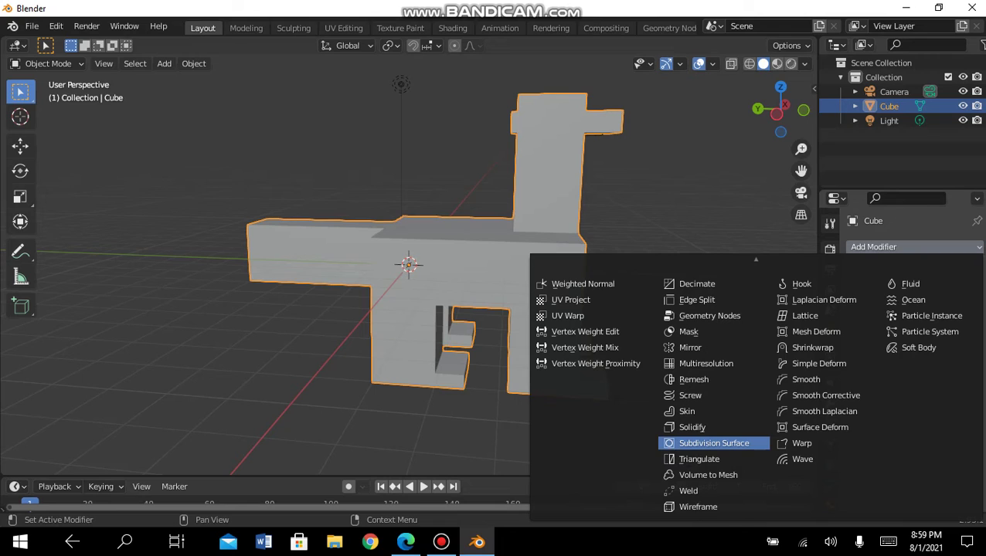
{"action": "key", "text": "Return"}
{"action": "mouse_move", "coordinate": [780, 109]}
{"action": "left_mouse_down"}
{"action": "mouse_move", "coordinate": [742, 124]}
{"action": "mouse_move", "coordinate": [772, 115]}
{"action": "left_mouse_up"}
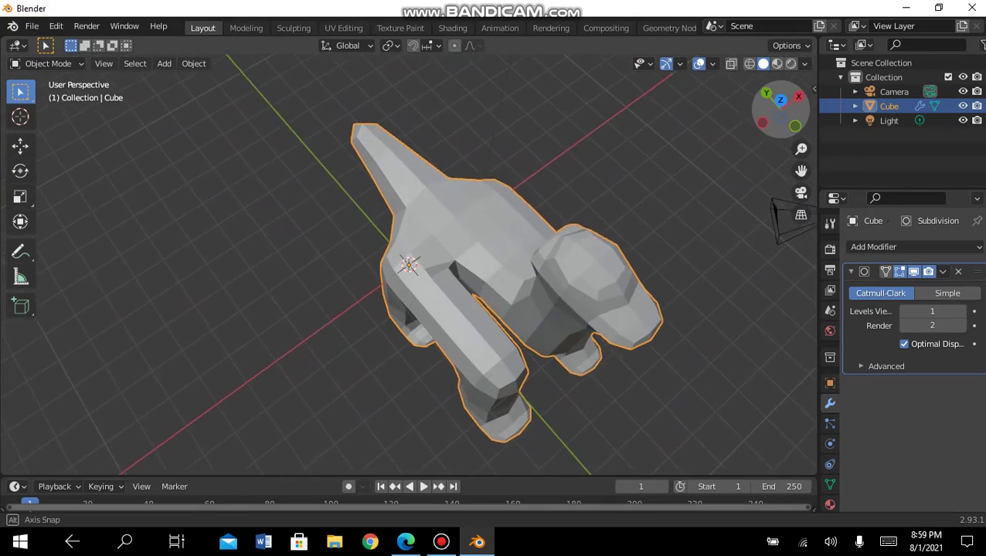
{"action": "left_click_drag", "start_coordinate": [781, 108], "coordinate": [780, 112]}
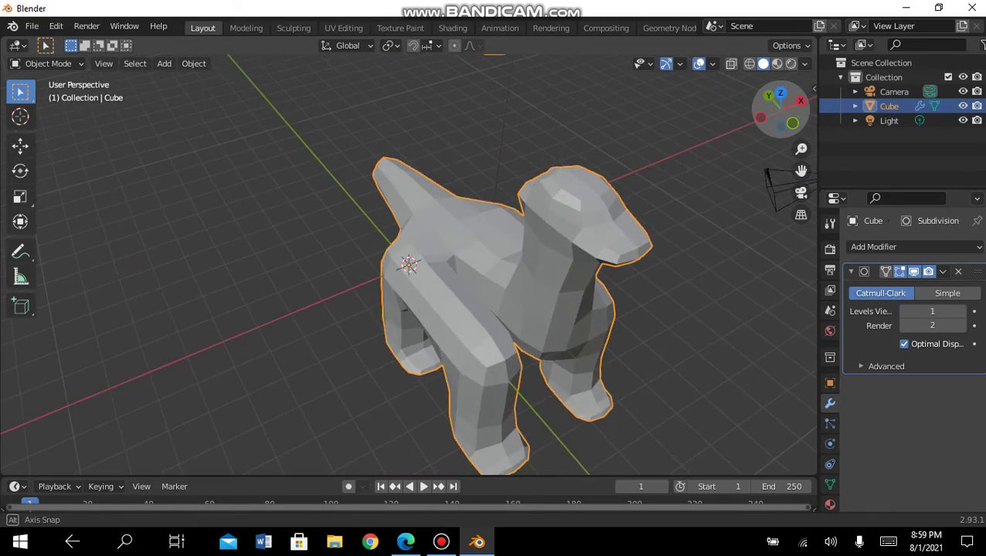
{"action": "mouse_move", "coordinate": [781, 112]}
{"action": "left_mouse_down"}
{"action": "mouse_move", "coordinate": [727, 305]}
{"action": "mouse_move", "coordinate": [291, 56]}
{"action": "left_mouse_up"}
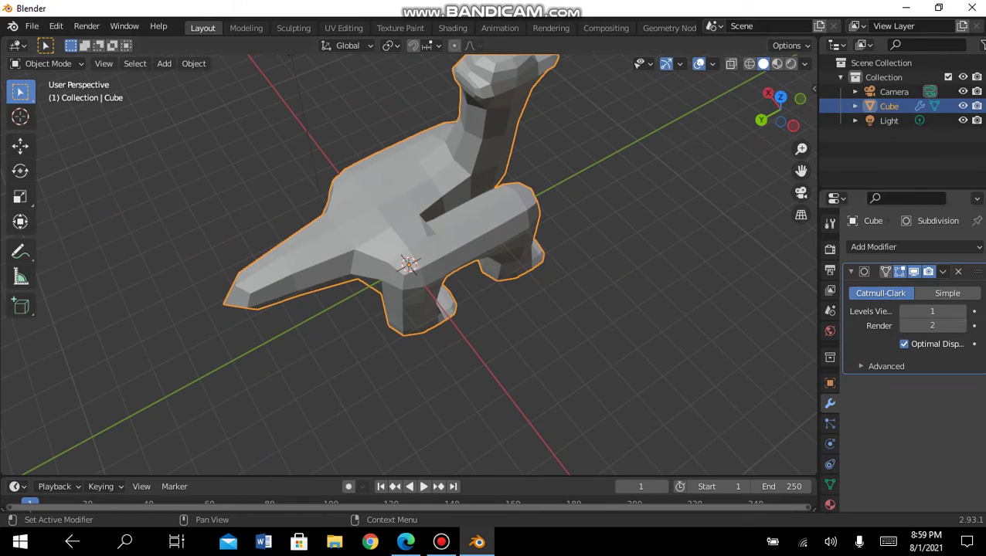
In Edit Mode, move a front-leg face up and to the left
{"action": "left_click", "coordinate": [46, 63]}
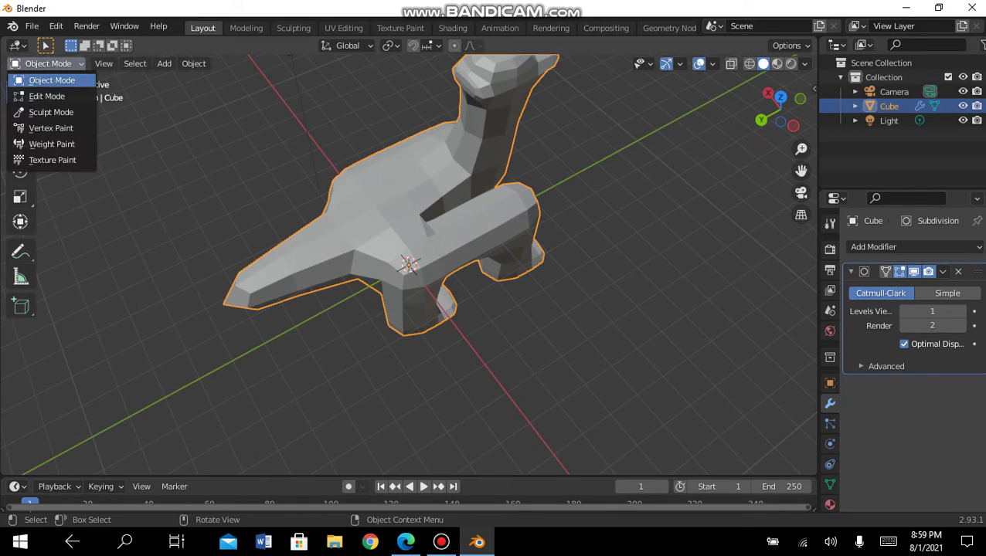
{"action": "left_click", "coordinate": [38, 95]}
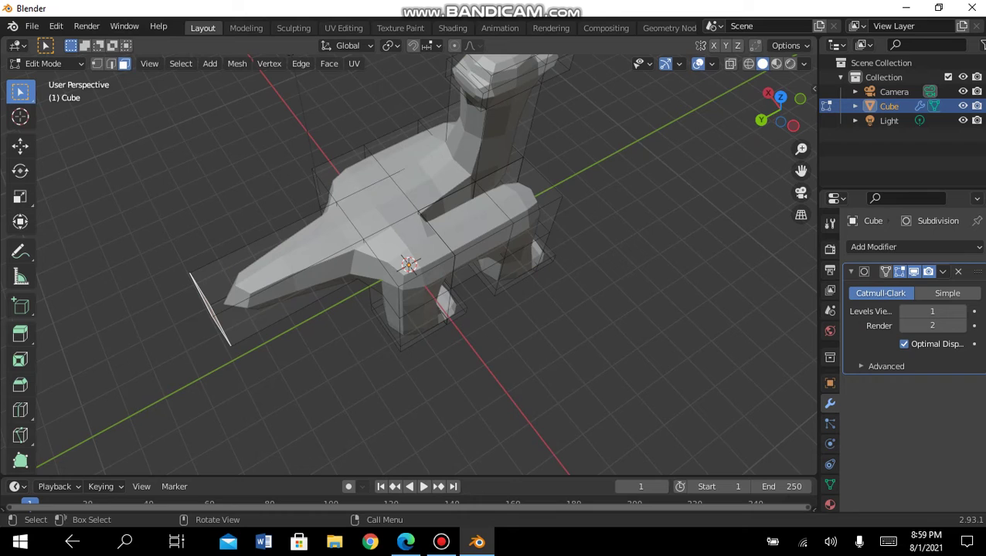
{"action": "left_click", "coordinate": [479, 255]}
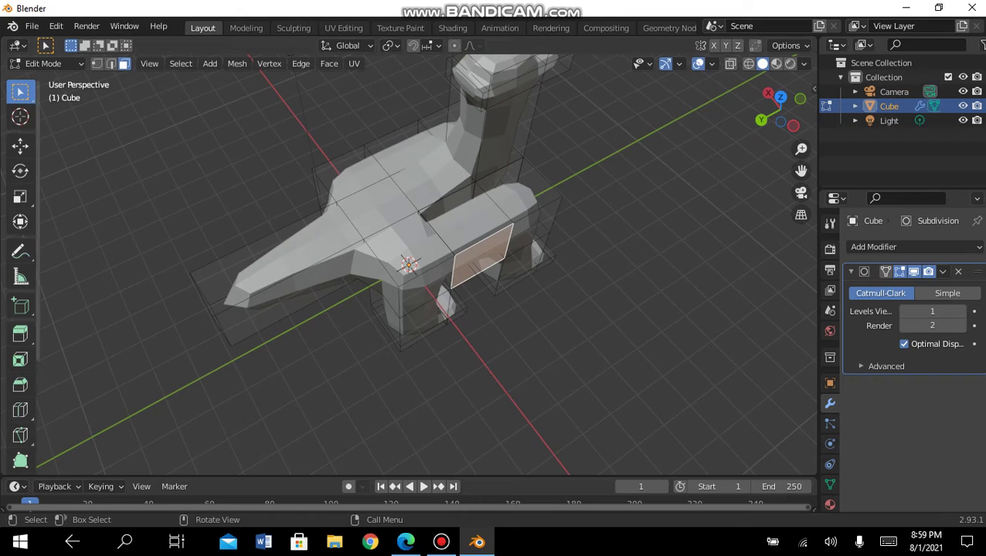
{"action": "left_click", "coordinate": [20, 145]}
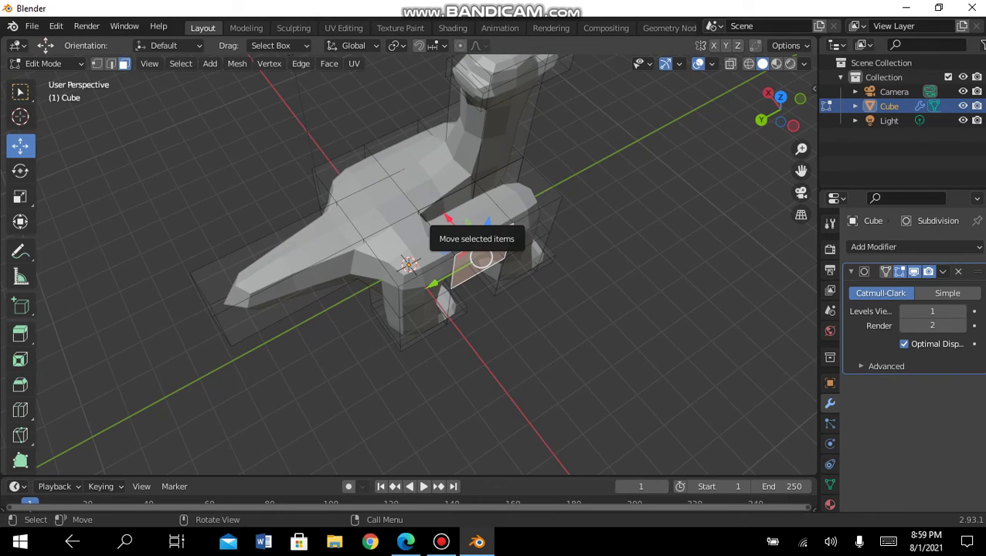
{"action": "mouse_move", "coordinate": [481, 258]}
{"action": "left_mouse_down"}
{"action": "mouse_move", "coordinate": [473, 236]}
{"action": "mouse_move", "coordinate": [470, 244]}
{"action": "mouse_move", "coordinate": [524, 220]}
{"action": "left_mouse_up"}
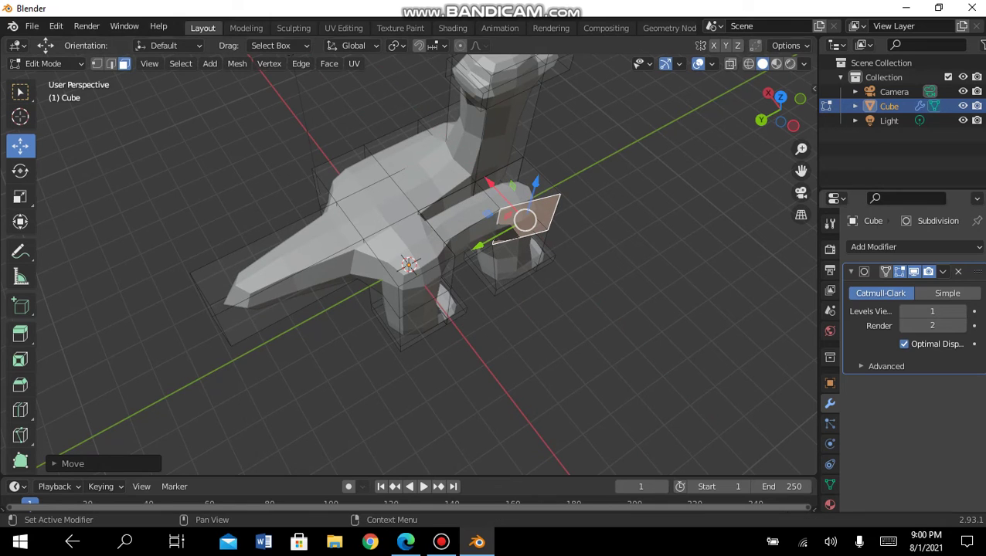
Set the Subdivision levels to 5 in the viewport and 6 for render
{"action": "left_click", "coordinate": [961, 310]}
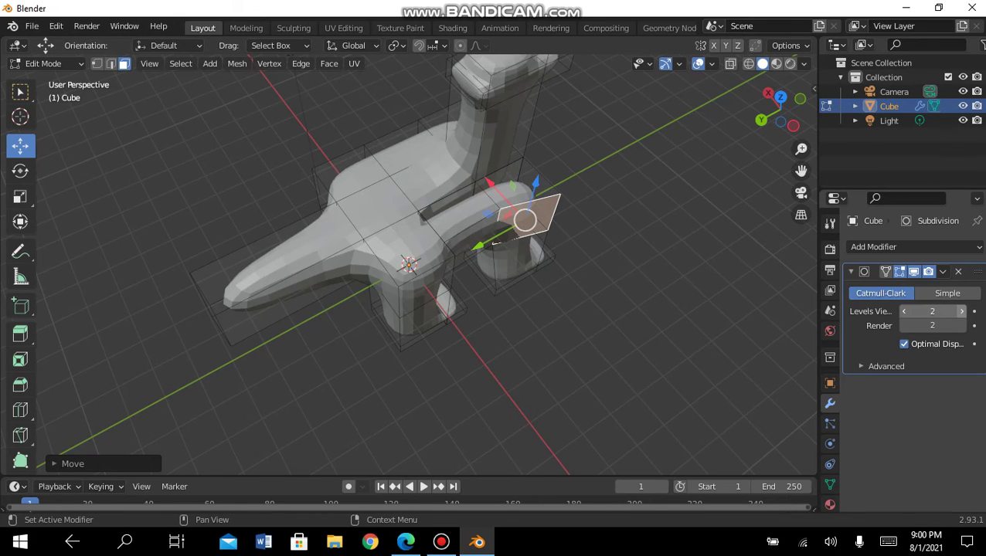
{"action": "left_click", "coordinate": [961, 310]}
{"action": "left_click", "coordinate": [961, 310]}
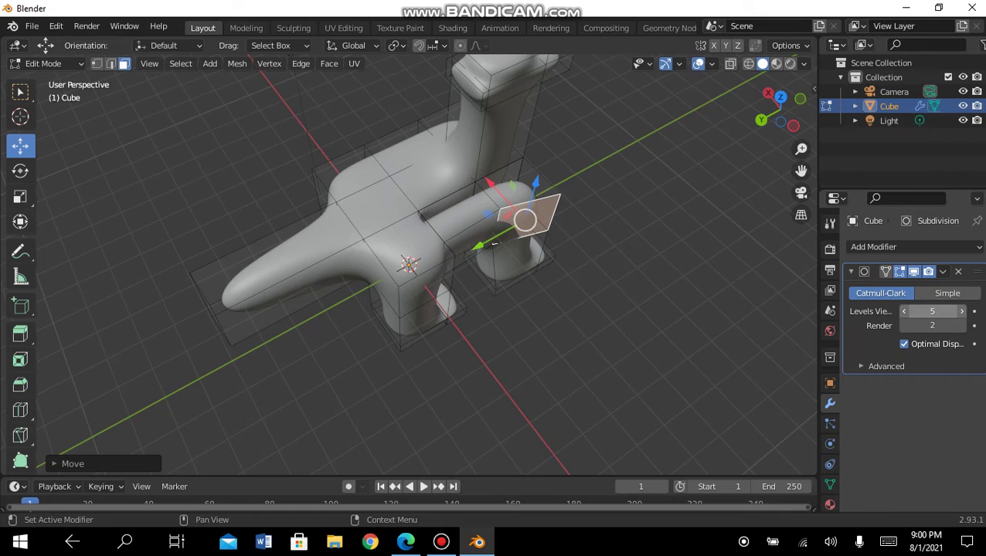
{"action": "left_click", "coordinate": [961, 325]}
{"action": "left_click", "coordinate": [961, 325]}
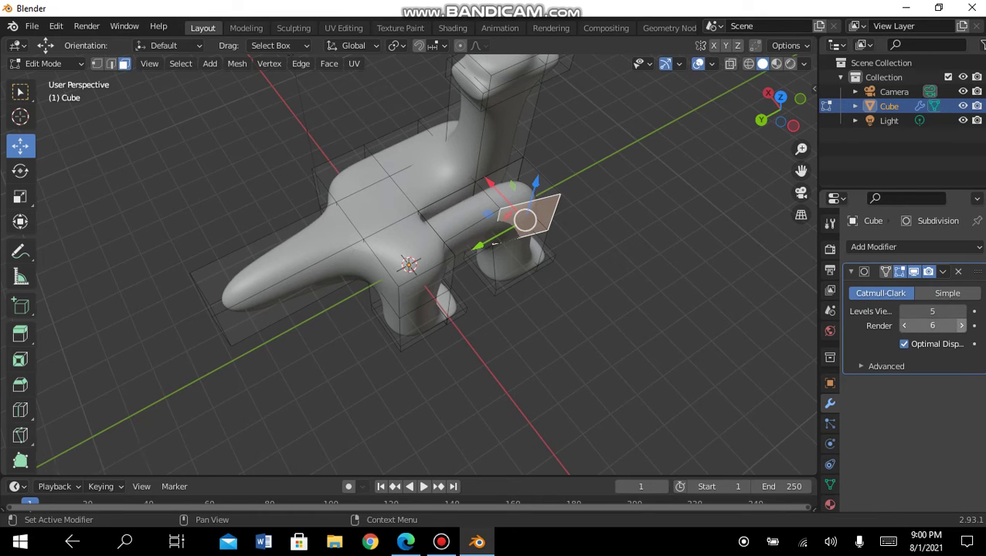
Nudge the selected leg face further to reshape the leg, orbiting to check it
{"action": "mouse_move", "coordinate": [779, 108]}
{"action": "left_mouse_down"}
{"action": "mouse_move", "coordinate": [788, 116]}
{"action": "mouse_move", "coordinate": [782, 100]}
{"action": "left_mouse_up"}
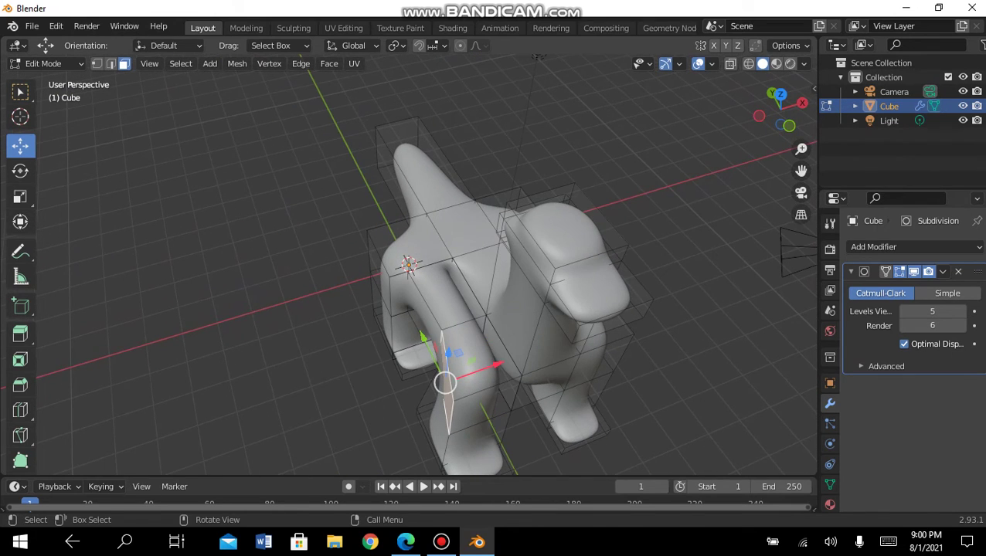
{"action": "mouse_move", "coordinate": [445, 383]}
{"action": "left_mouse_down"}
{"action": "mouse_move", "coordinate": [462, 376]}
{"action": "mouse_move", "coordinate": [448, 379]}
{"action": "left_mouse_up"}
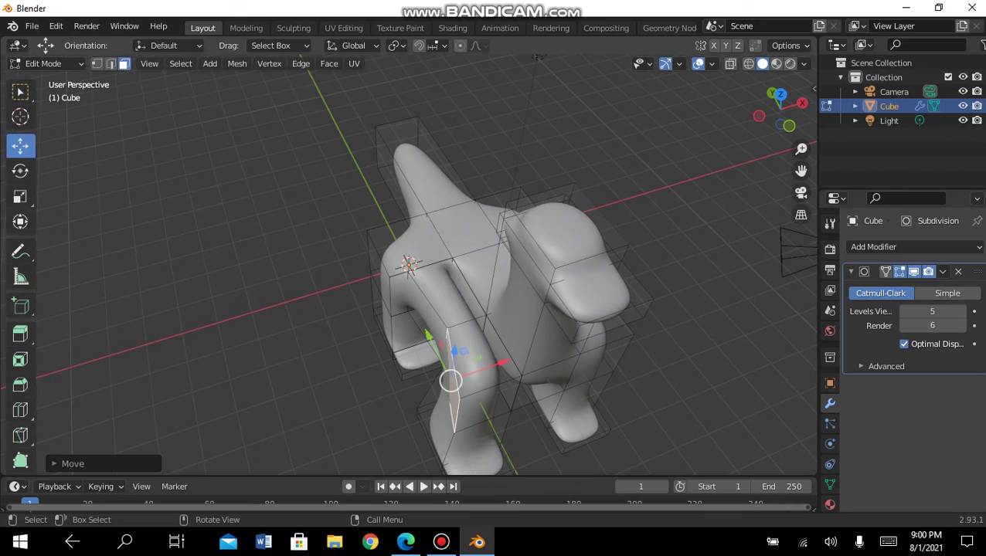
{"action": "mouse_move", "coordinate": [780, 109]}
{"action": "left_mouse_down"}
{"action": "mouse_move", "coordinate": [796, 116]}
{"action": "mouse_move", "coordinate": [765, 104]}
{"action": "mouse_move", "coordinate": [819, 114]}
{"action": "mouse_move", "coordinate": [796, 115]}
{"action": "left_mouse_up"}
Enter Sculpt Mode and draw a stroke to build up the surface over a gap
{"action": "left_click", "coordinate": [46, 63]}
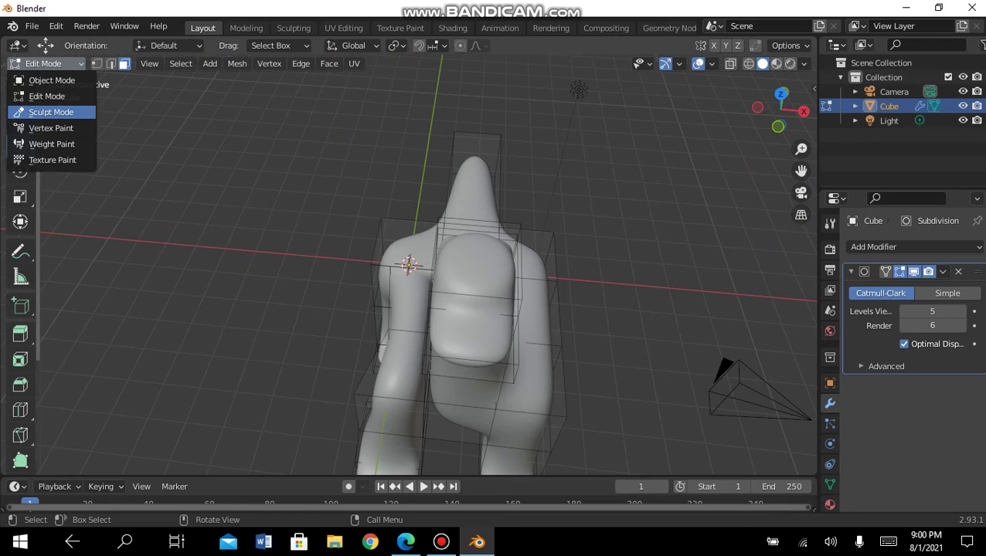
{"action": "left_click", "coordinate": [47, 112]}
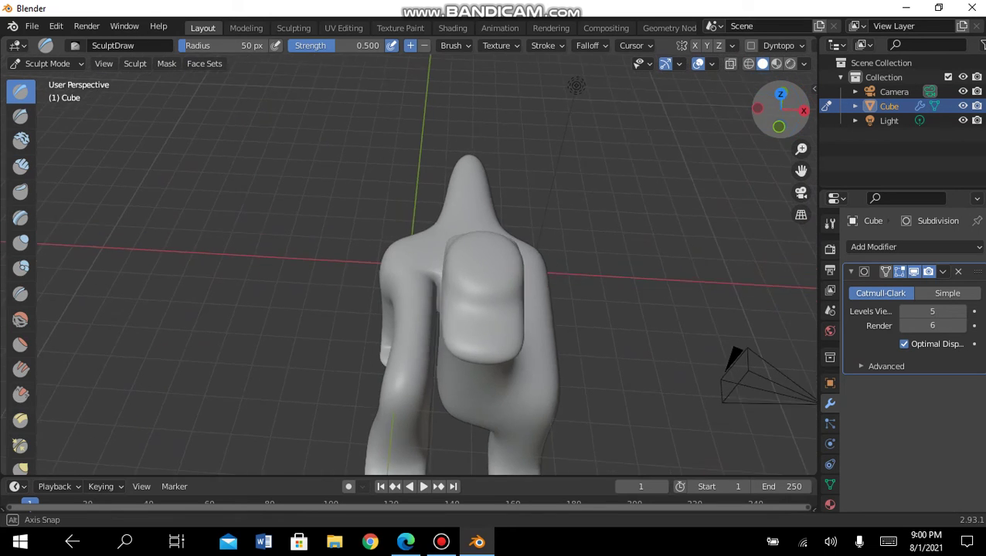
{"action": "left_click_drag", "start_coordinate": [780, 105], "coordinate": [811, 116]}
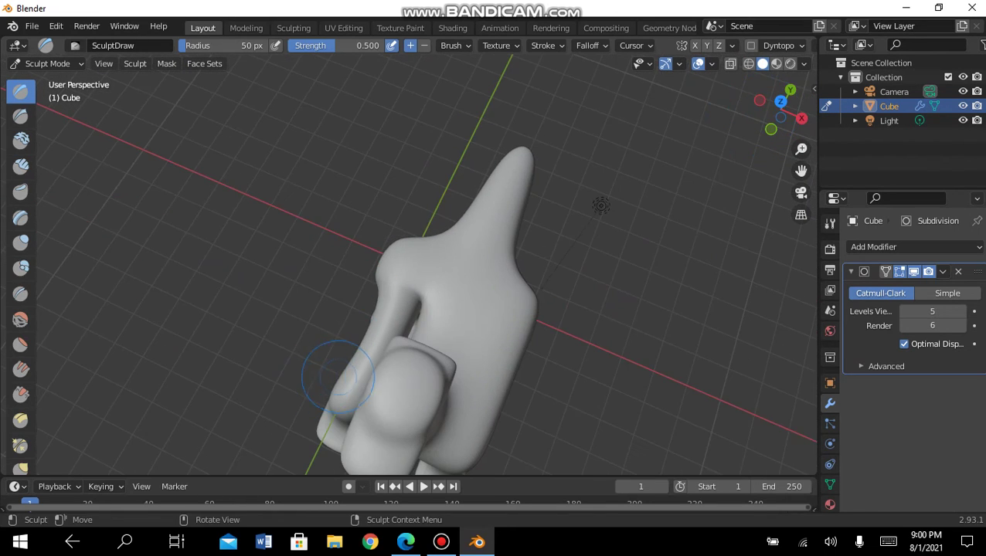
{"action": "left_click_drag", "start_coordinate": [394, 331], "coordinate": [390, 325]}
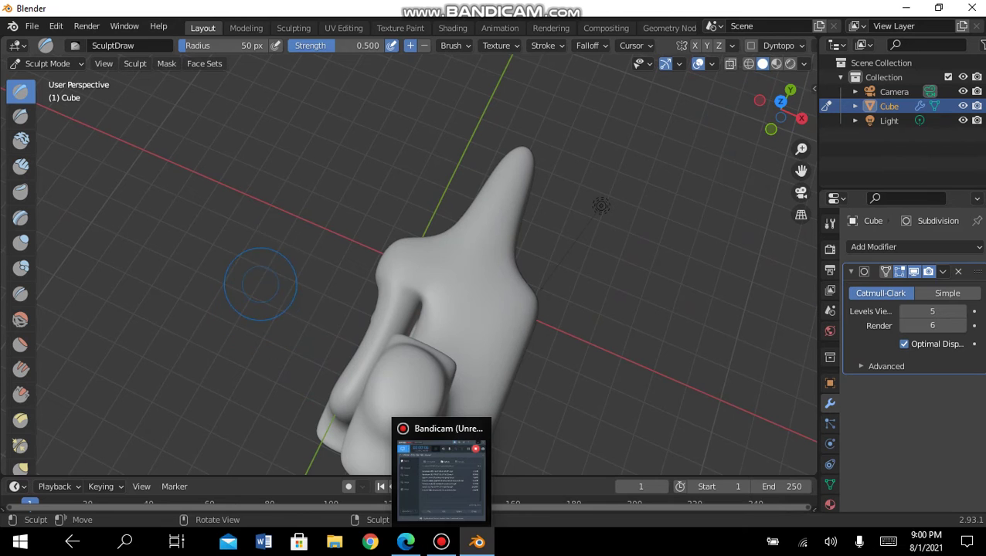
Orbit around the sculpt to review it from side, front and tilted top views
{"action": "left_click_drag", "start_coordinate": [781, 112], "coordinate": [784, 116]}
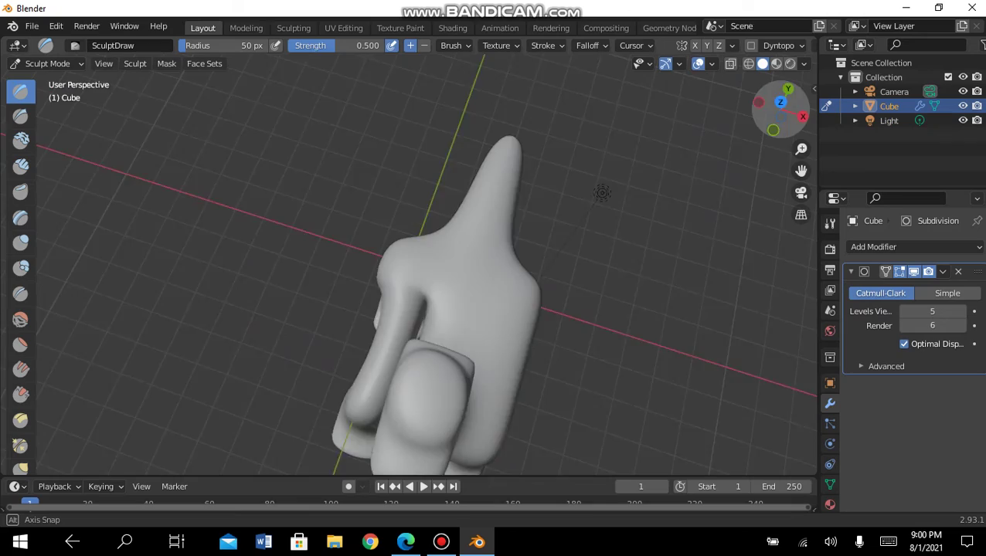
{"action": "left_click_drag", "start_coordinate": [524, 58], "coordinate": [596, 154]}
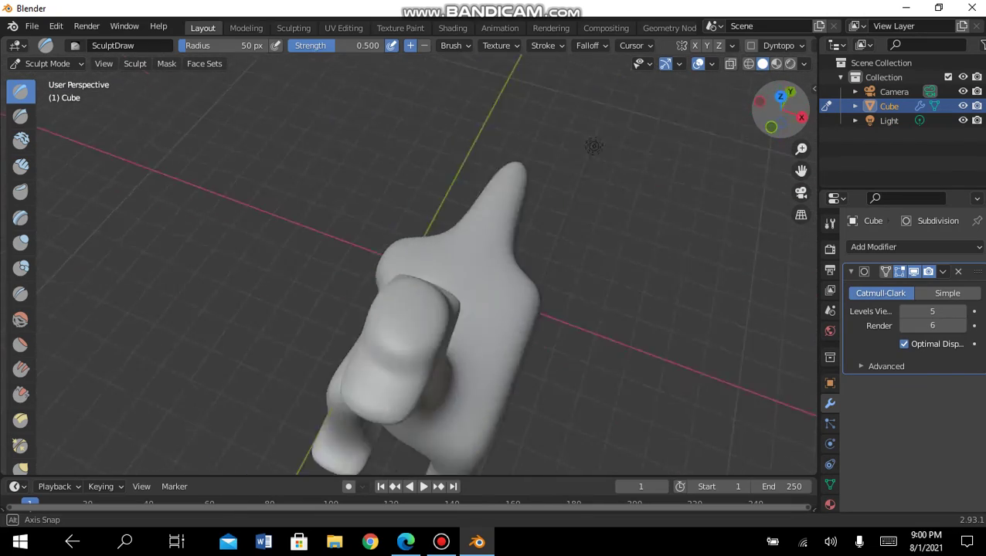
{"action": "left_click_drag", "start_coordinate": [780, 108], "coordinate": [506, 401]}
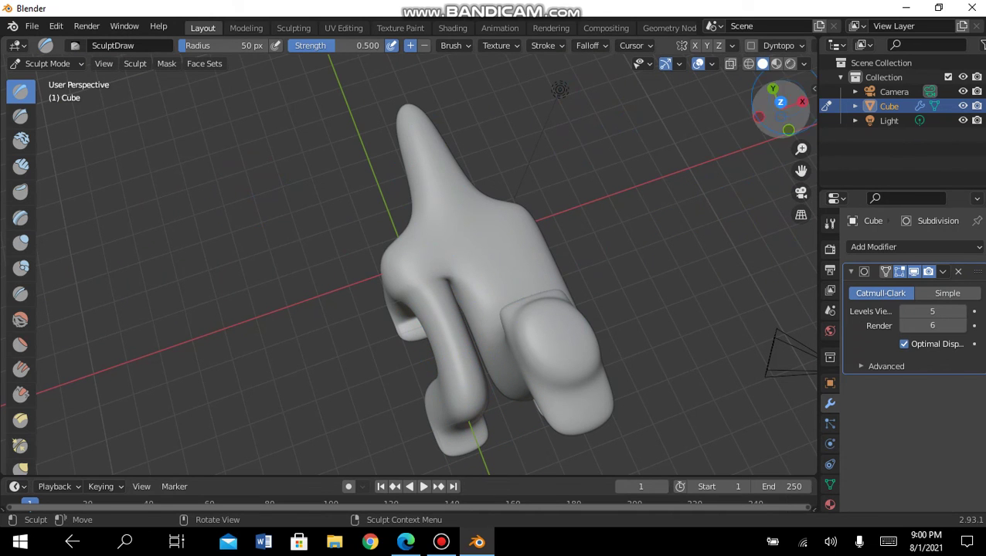
{"action": "mouse_move", "coordinate": [781, 108]}
{"action": "left_mouse_down"}
{"action": "mouse_move", "coordinate": [657, 155]}
{"action": "mouse_move", "coordinate": [541, 162]}
{"action": "mouse_move", "coordinate": [588, 216]}
{"action": "left_mouse_up"}
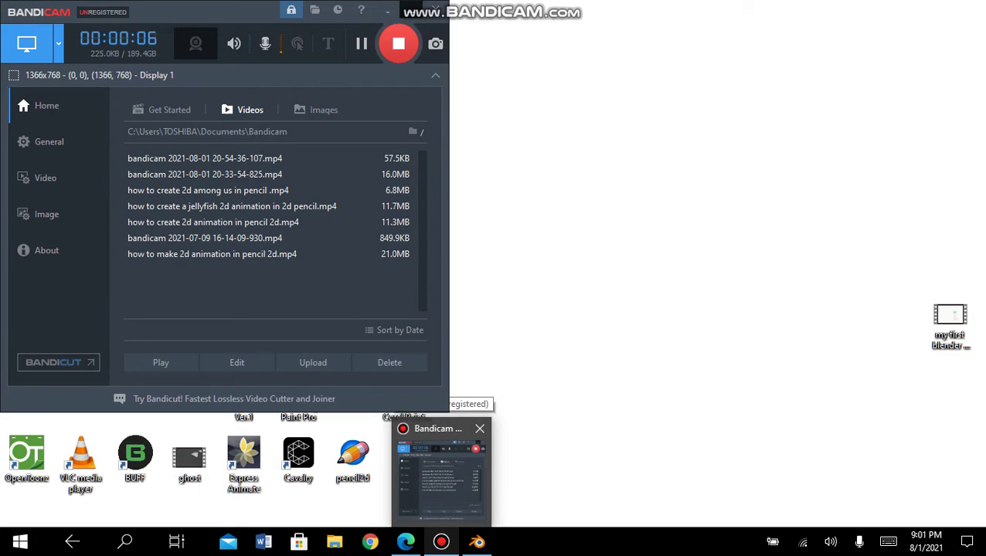
{"action": "left_click", "coordinate": [449, 431]}
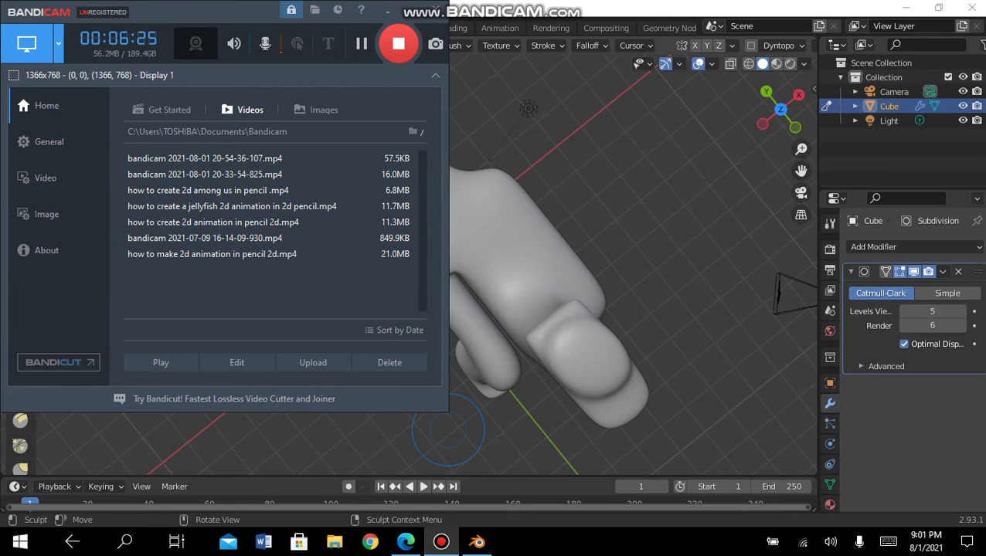